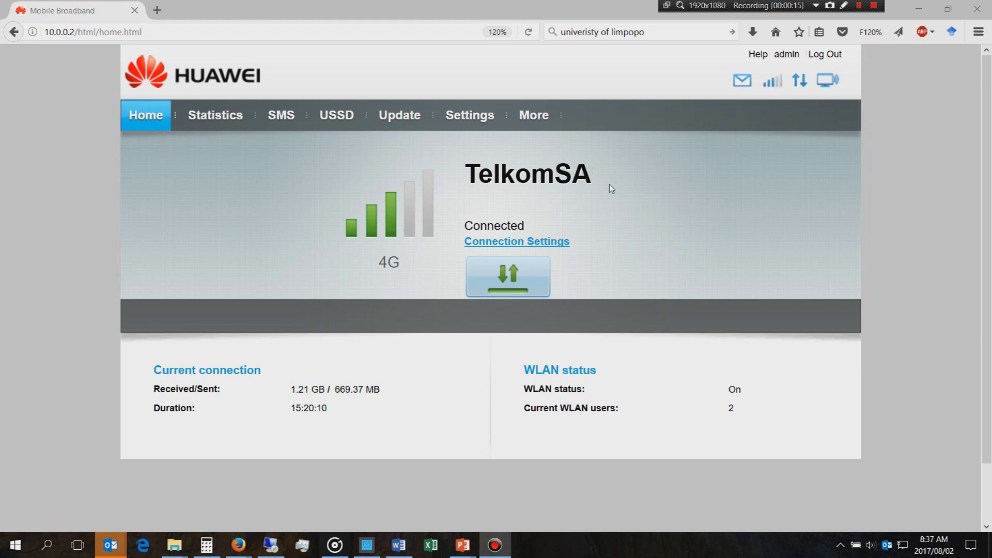
- Dismiss the session-ended error, close the connection dialog, and return to the full-screen 10.0.0.100 session
{"action": "left_click_drag", "start_coordinate": [594, 175], "coordinate": [471, 175]}
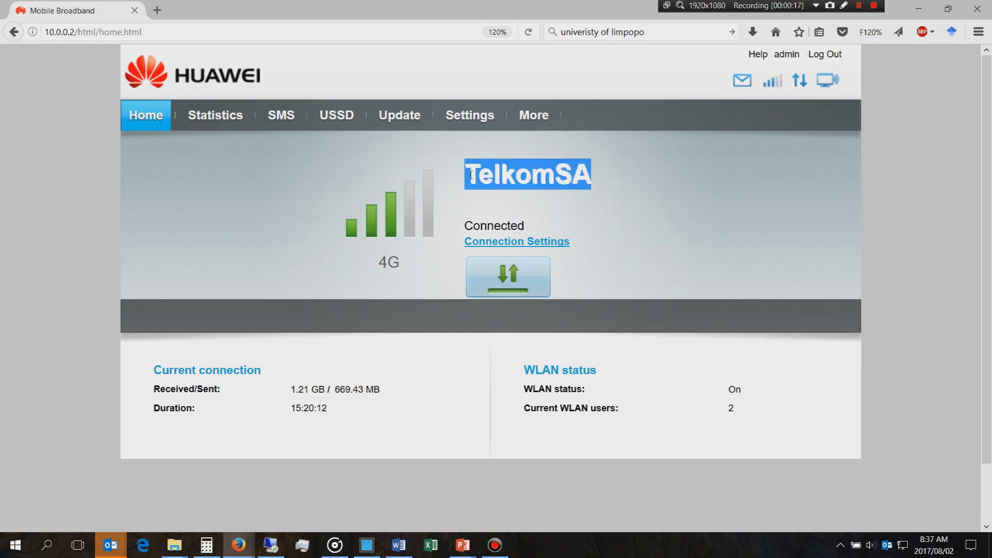
{"action": "left_click", "coordinate": [288, 201]}
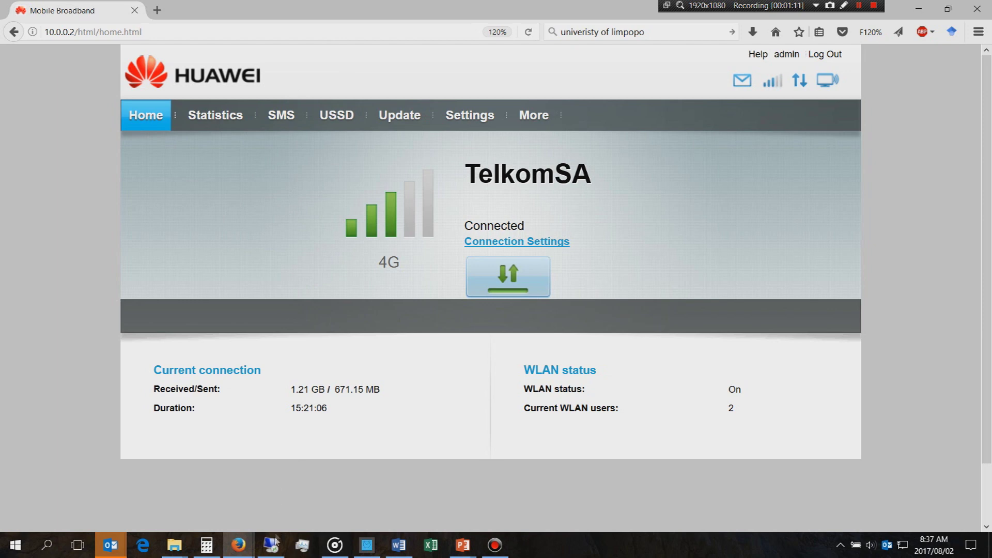
{"action": "mouse_move", "coordinate": [274, 543]}
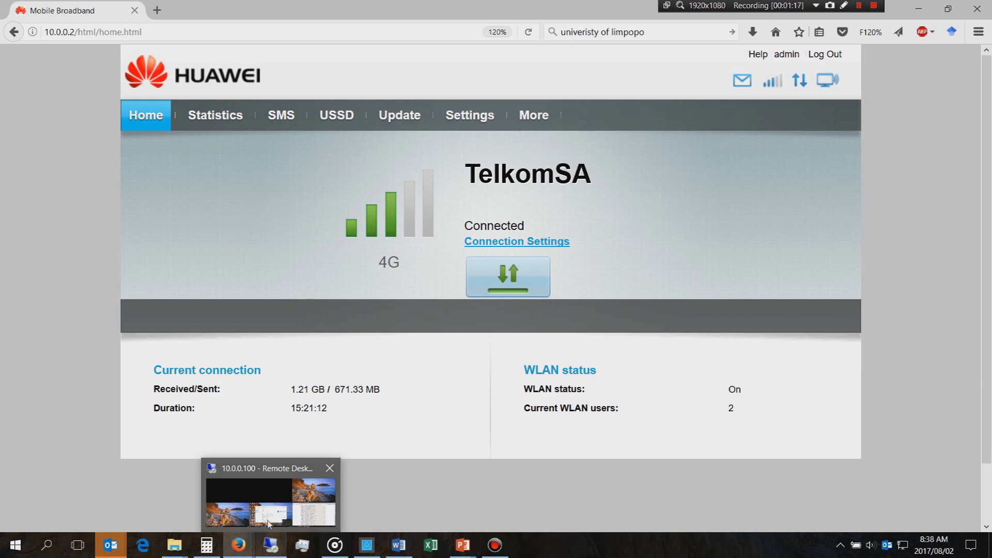
{"action": "mouse_move", "coordinate": [263, 520]}
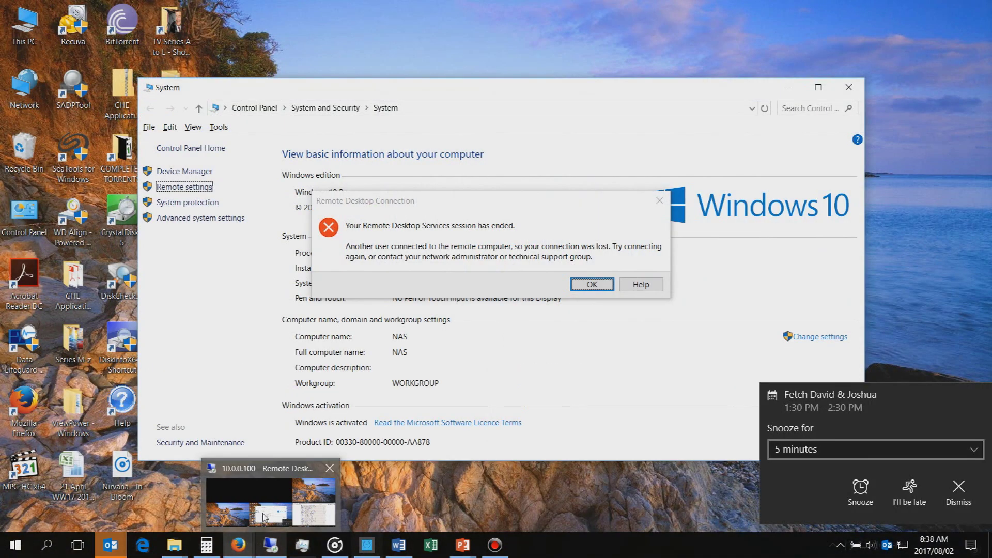
{"action": "left_click", "coordinate": [263, 520]}
{"action": "left_click", "coordinate": [659, 200]}
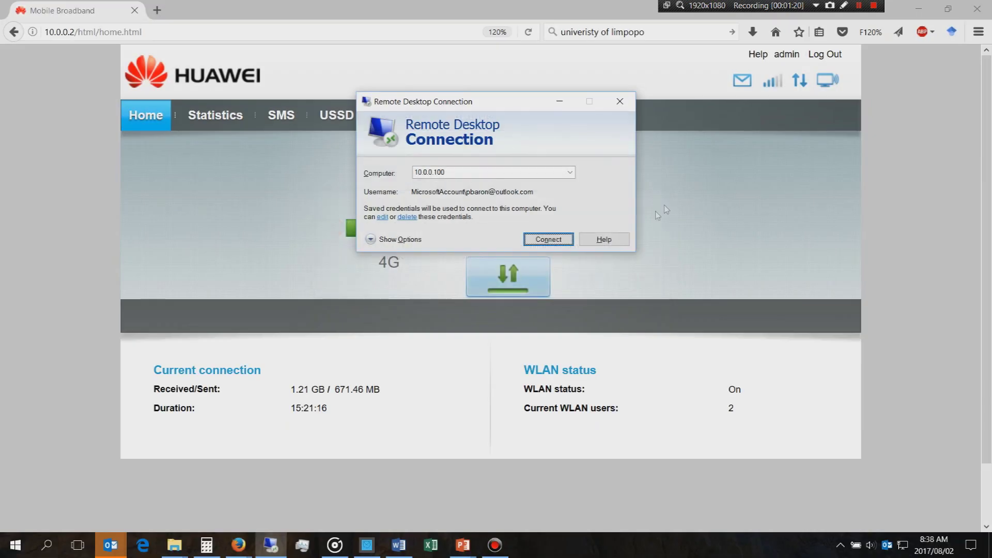
{"action": "left_click", "coordinate": [620, 102]}
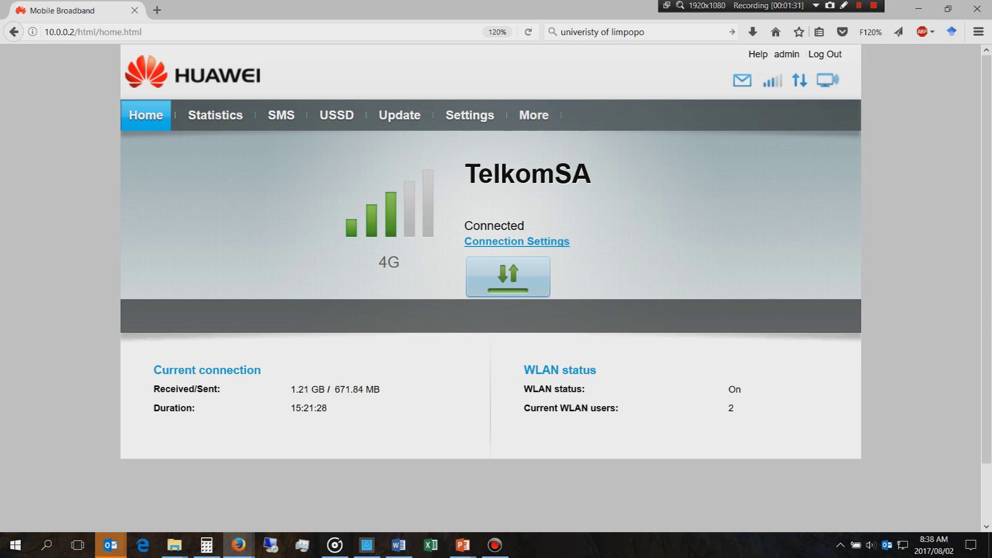
{"action": "key", "text": "alt+Tab"}
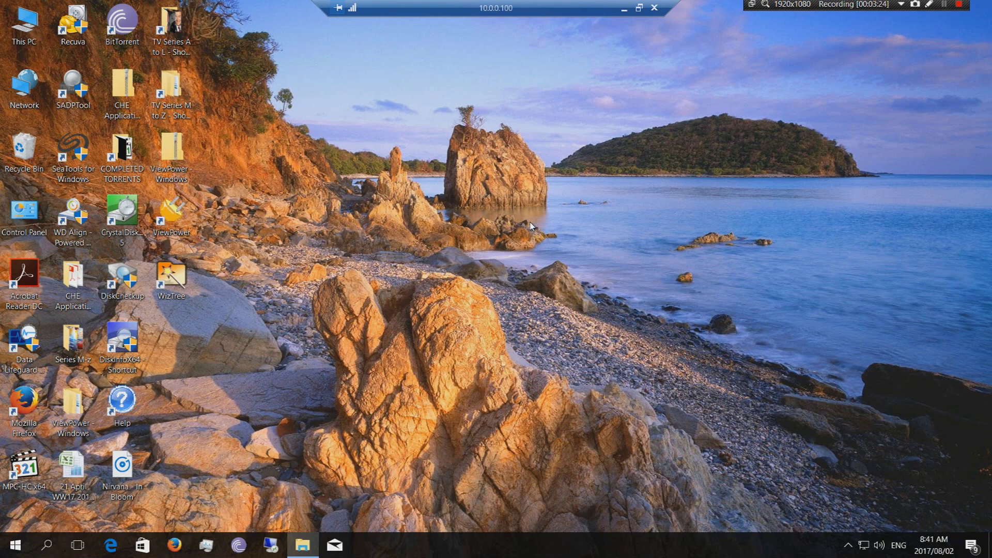
- Require Network Level Authentication for Remote Desktop in This PC's Remote settings, then close System
{"action": "right_click", "coordinate": [25, 32]}
{"action": "left_click", "coordinate": [40, 182]}
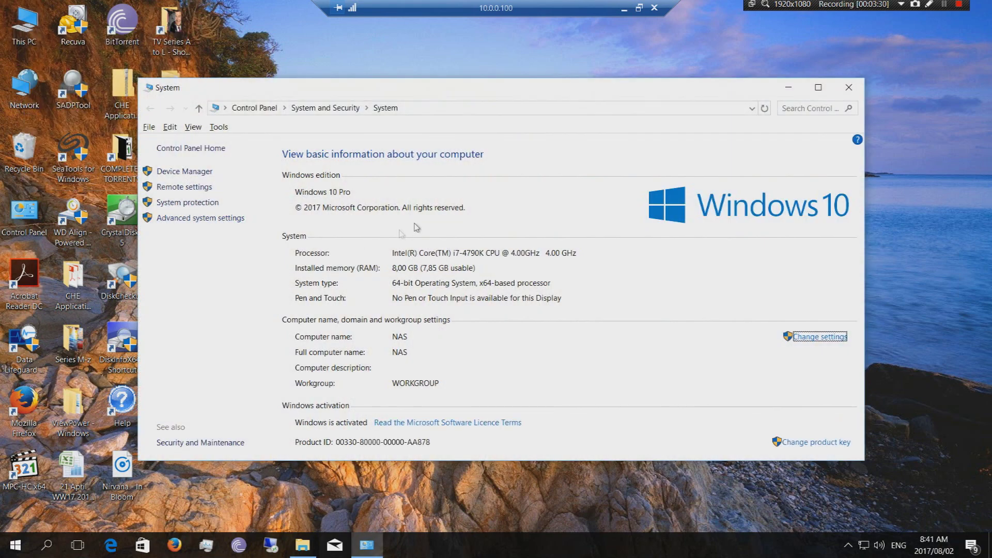
{"action": "left_click", "coordinate": [179, 188]}
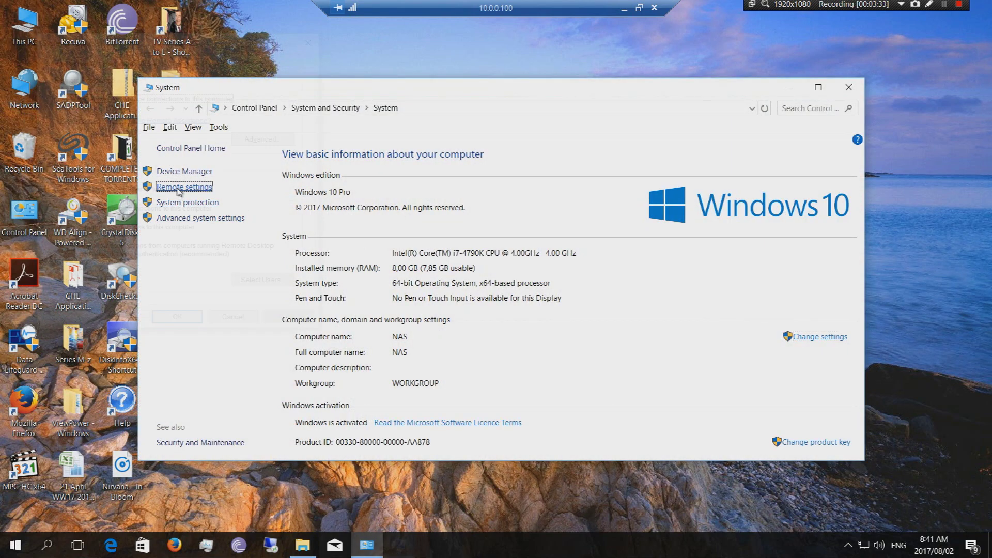
{"action": "left_click_drag", "start_coordinate": [172, 44], "coordinate": [431, 129]}
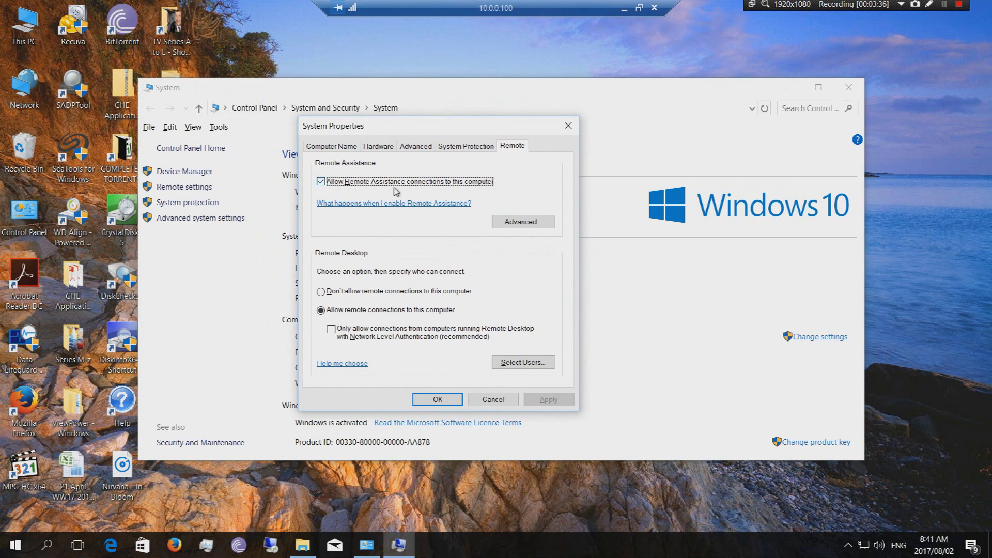
{"action": "left_click", "coordinate": [331, 330]}
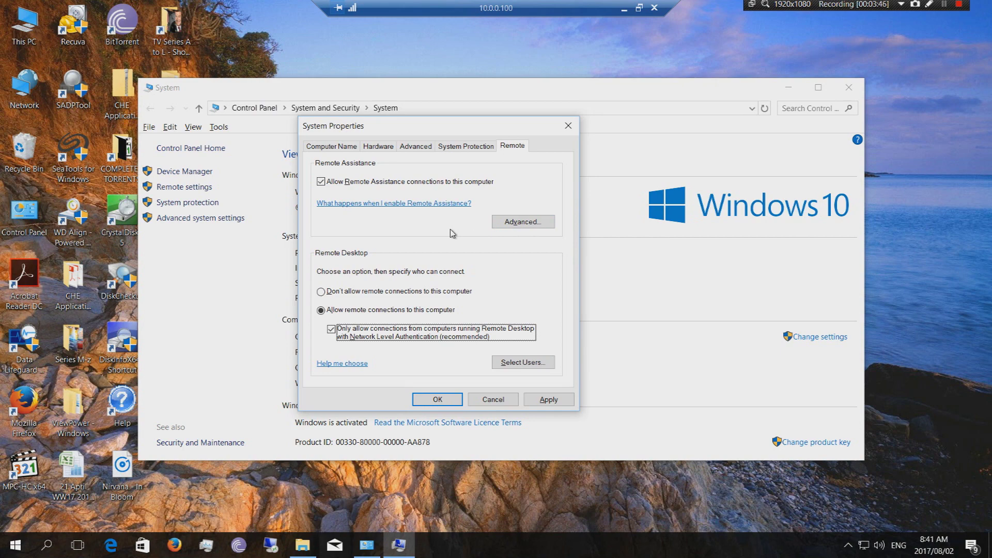
{"action": "left_click", "coordinate": [426, 400]}
{"action": "left_click", "coordinate": [848, 87]}
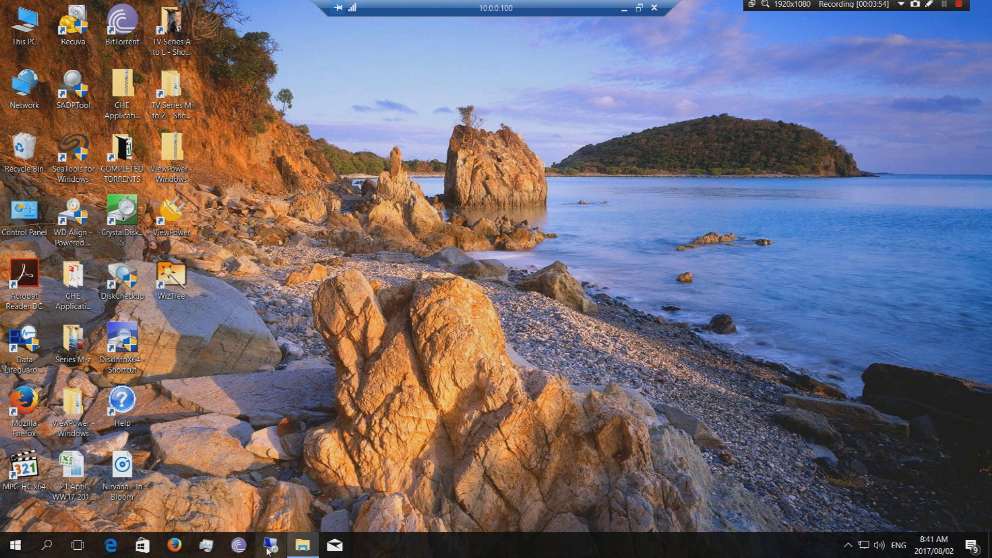
- Reopen Remote settings to verify the Network Level Authentication setting, then close both windows
{"action": "right_click", "coordinate": [22, 29]}
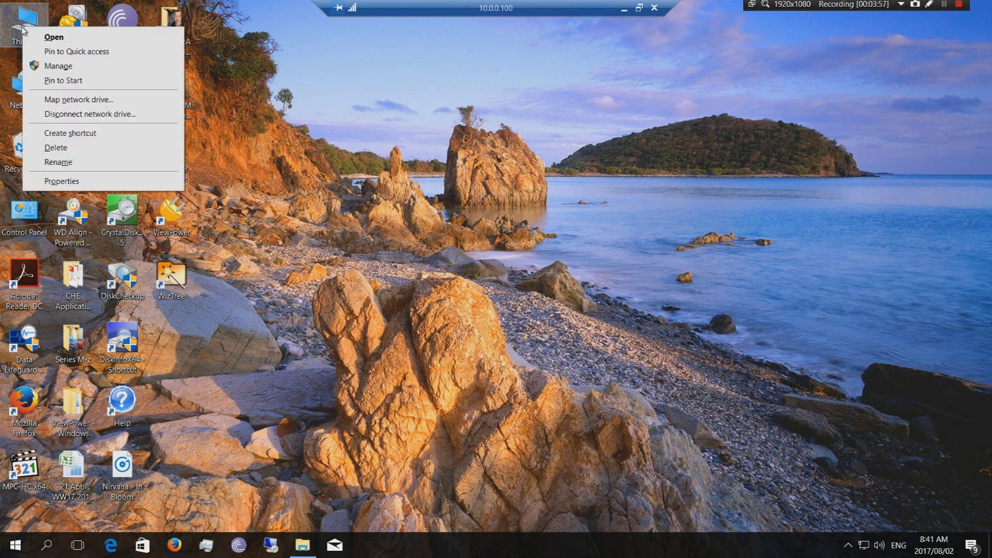
{"action": "left_click", "coordinate": [55, 180]}
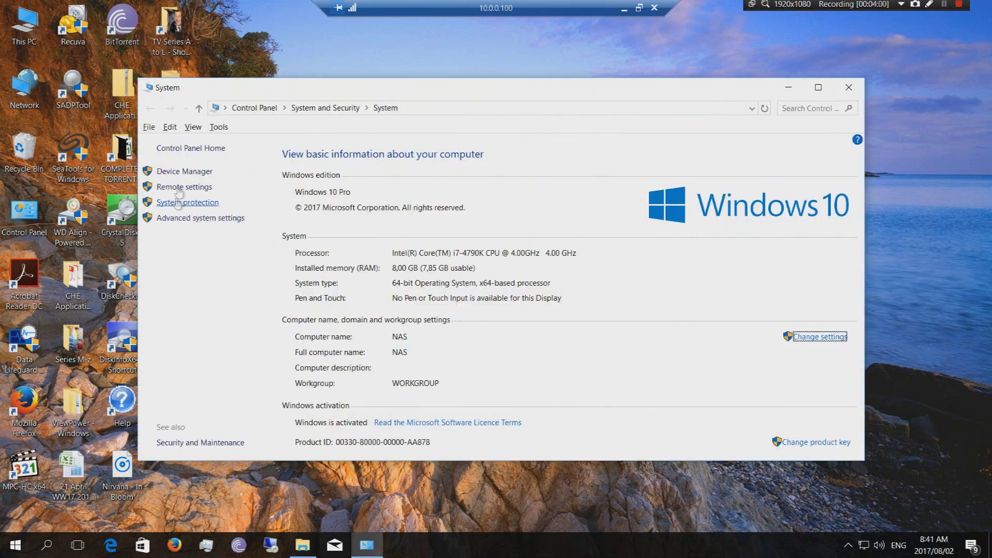
{"action": "left_click", "coordinate": [179, 188]}
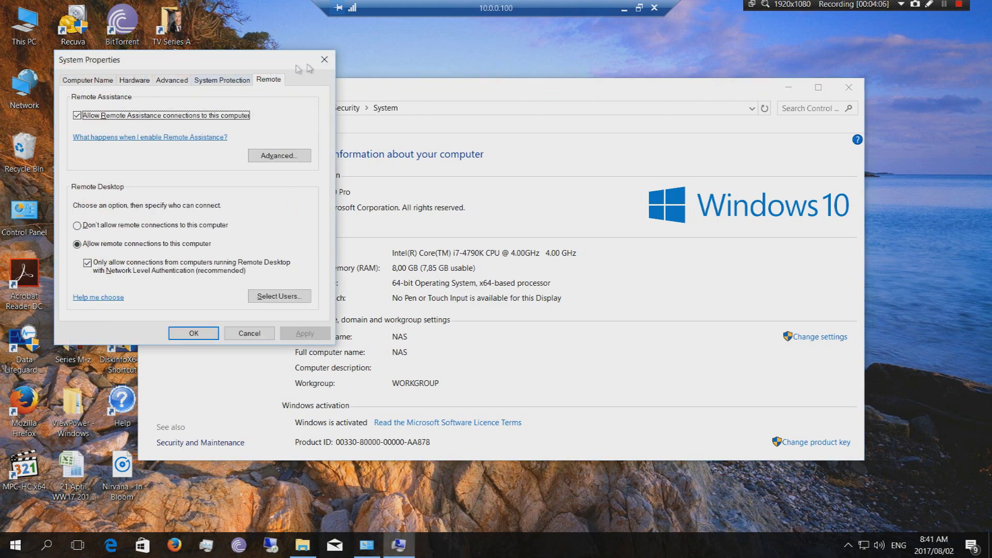
{"action": "left_click", "coordinate": [324, 60]}
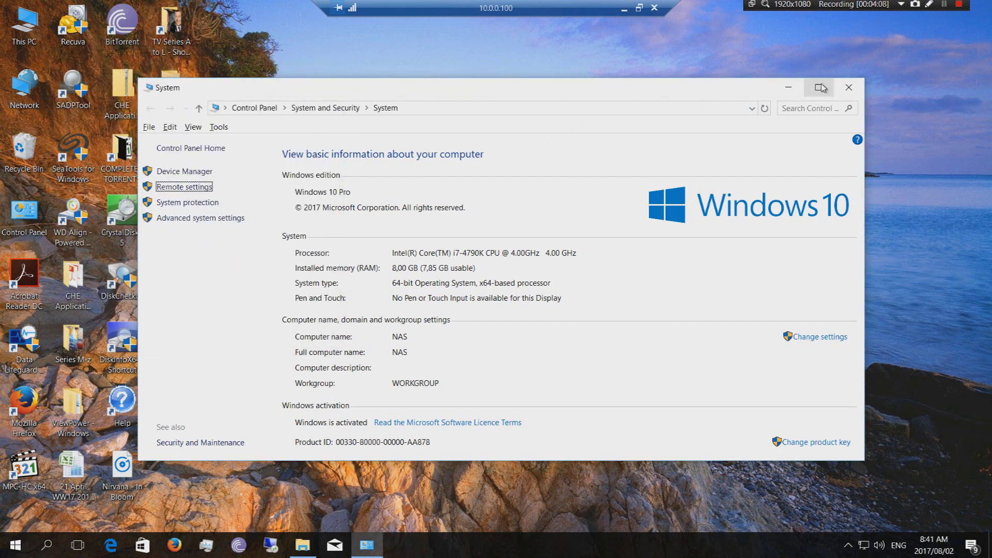
{"action": "left_click", "coordinate": [848, 88]}
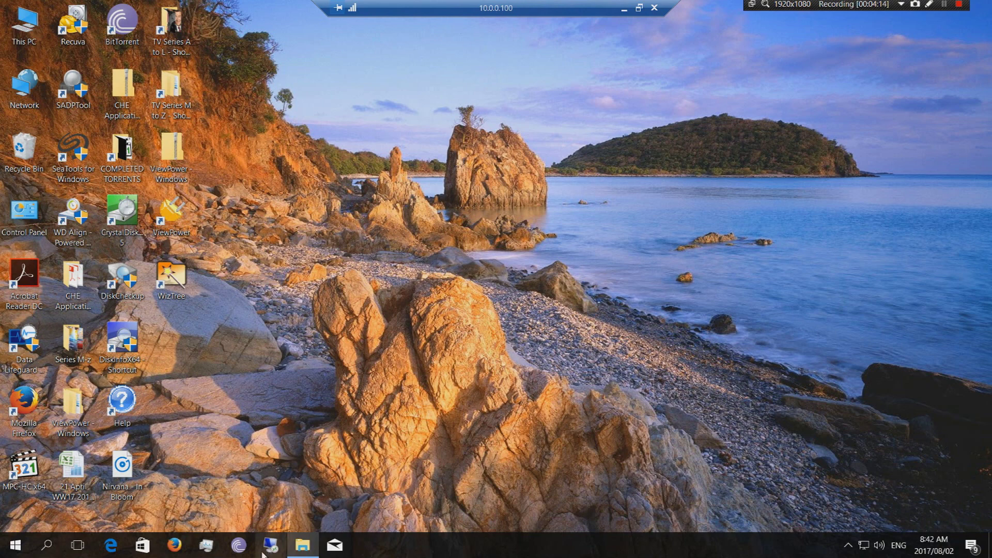
- Find Remote Desktop Connection by searching 'remote', close its dialog, and minimise the full-screen session
{"action": "left_click", "coordinate": [49, 546]}
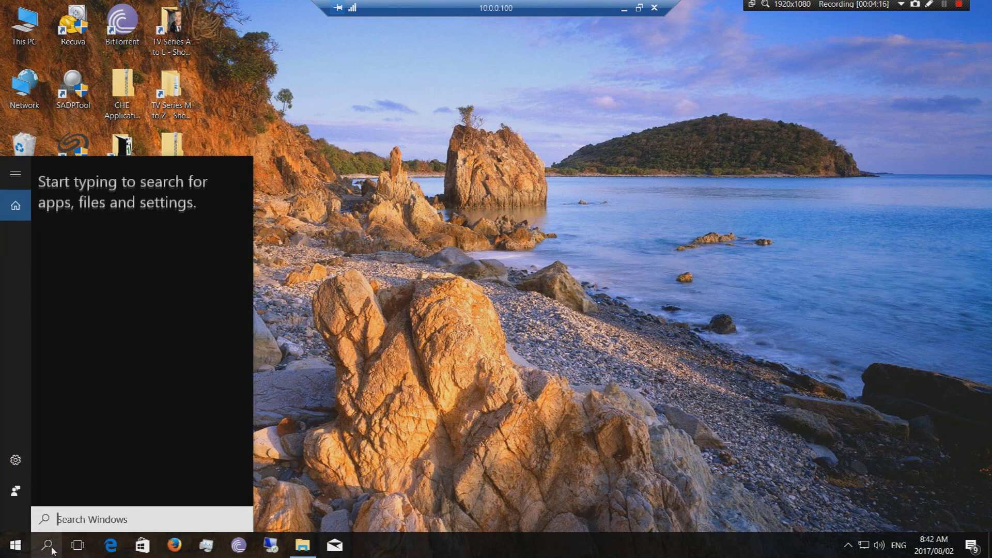
{"action": "type", "text": "remote"}
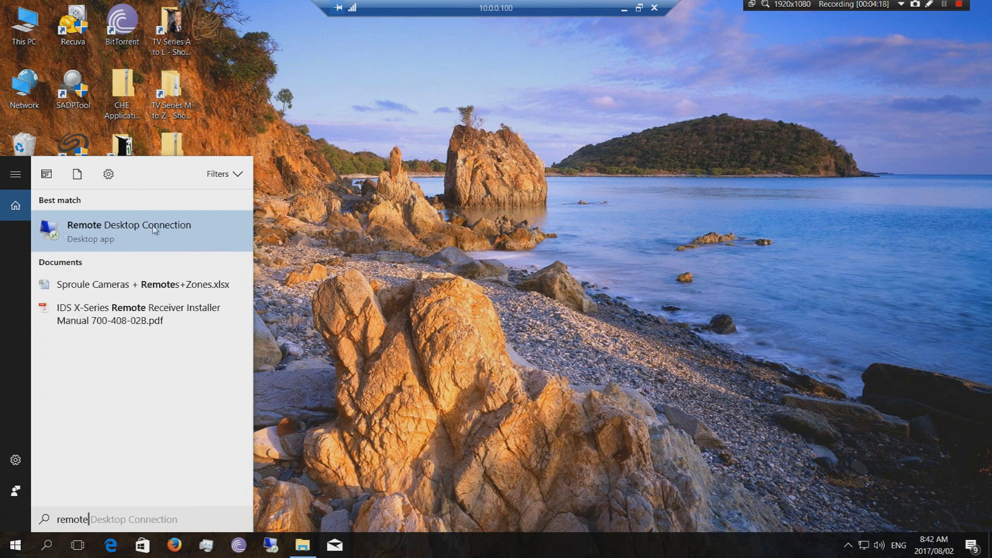
{"action": "left_click", "coordinate": [358, 196]}
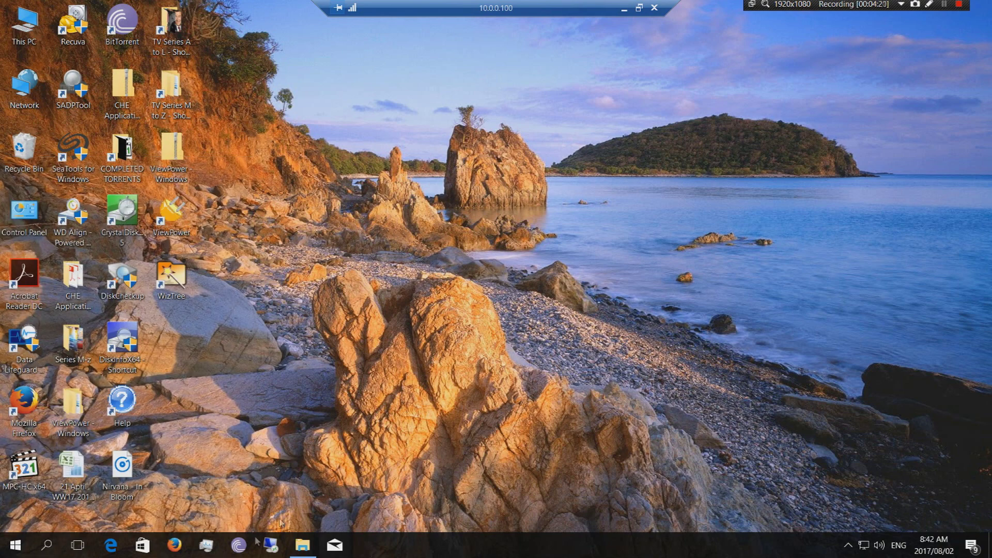
{"action": "left_click", "coordinate": [271, 547]}
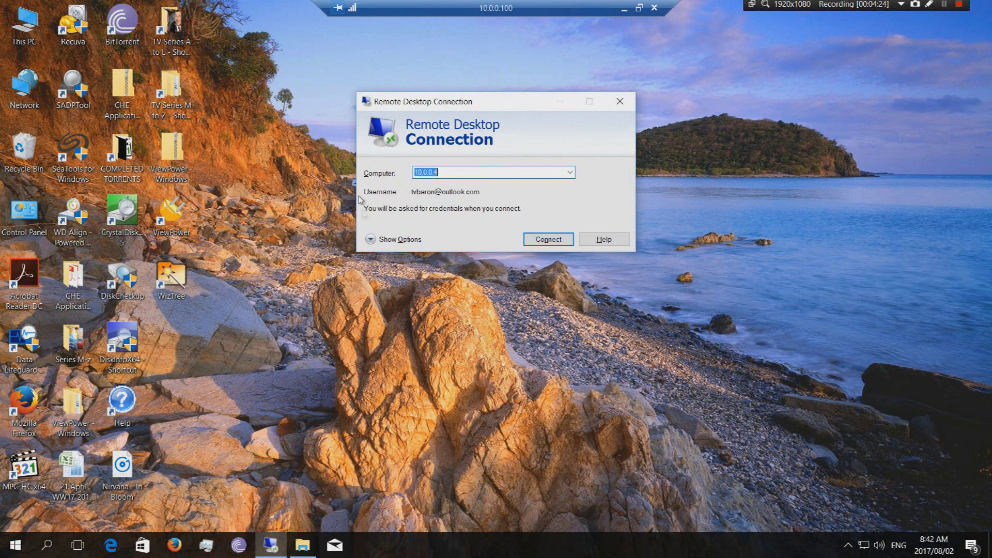
{"action": "left_click", "coordinate": [620, 103]}
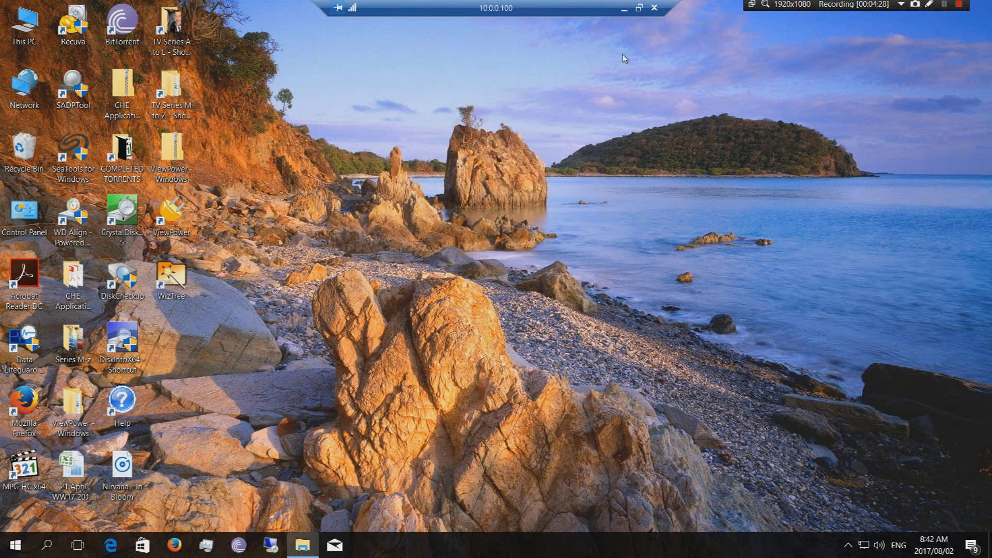
{"action": "left_click", "coordinate": [624, 8]}
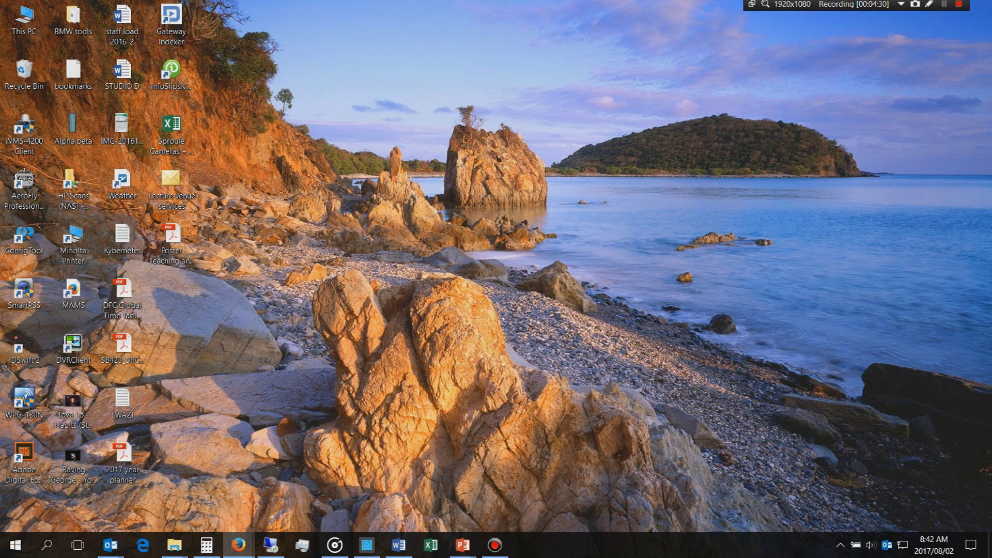
- Log in to the router in Firefox with the saved admin login and open Settings' Security menu
{"action": "left_click", "coordinate": [238, 544]}
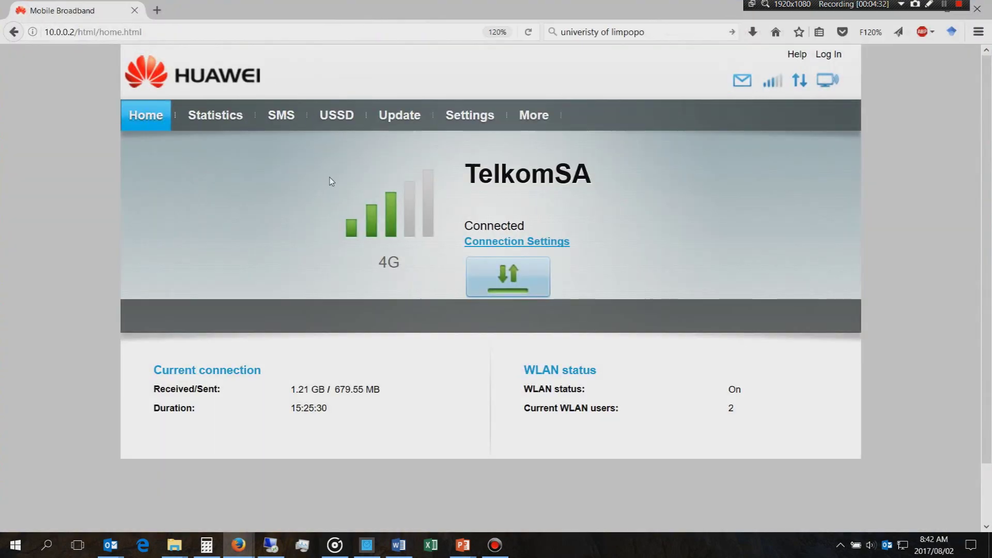
{"action": "left_click", "coordinate": [486, 116]}
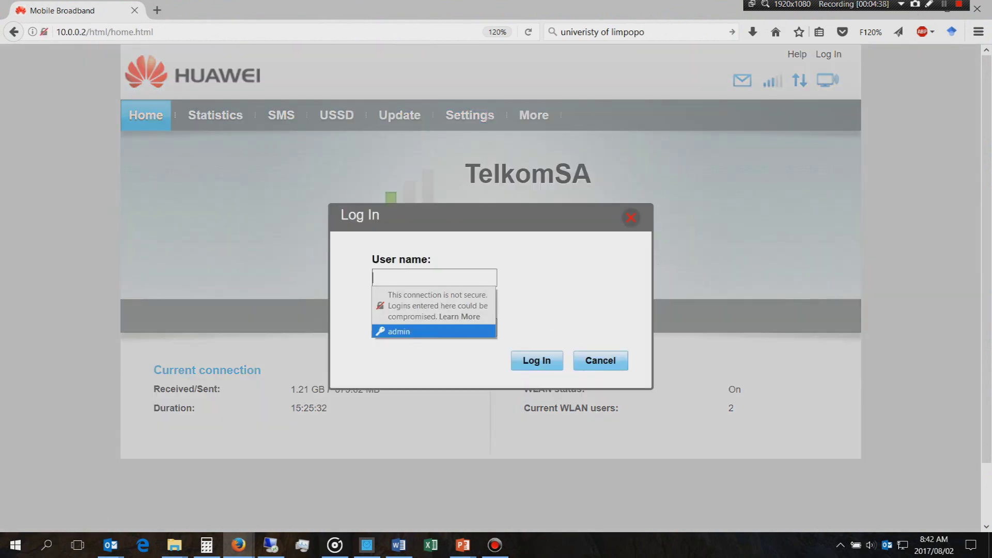
{"action": "key", "text": "Return"}
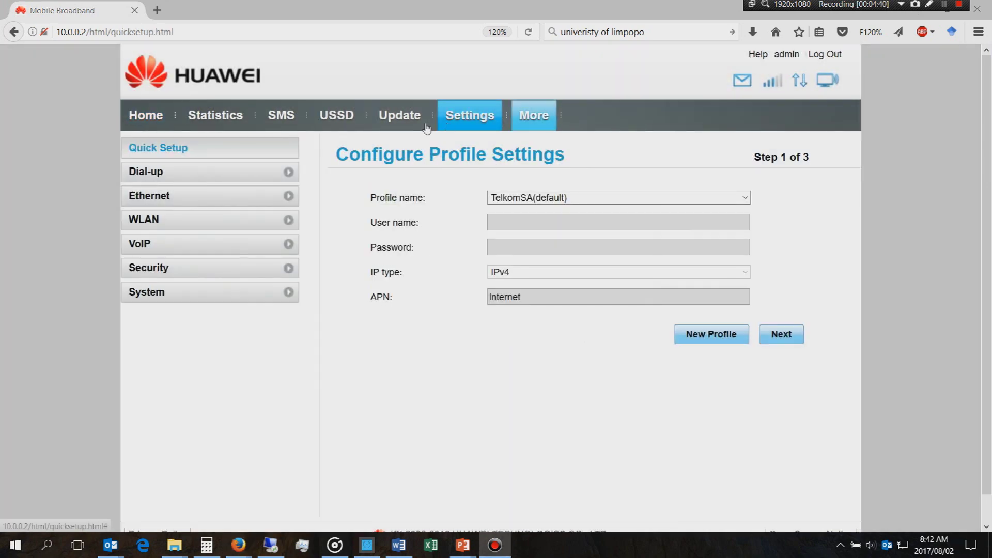
{"action": "left_click", "coordinate": [468, 127]}
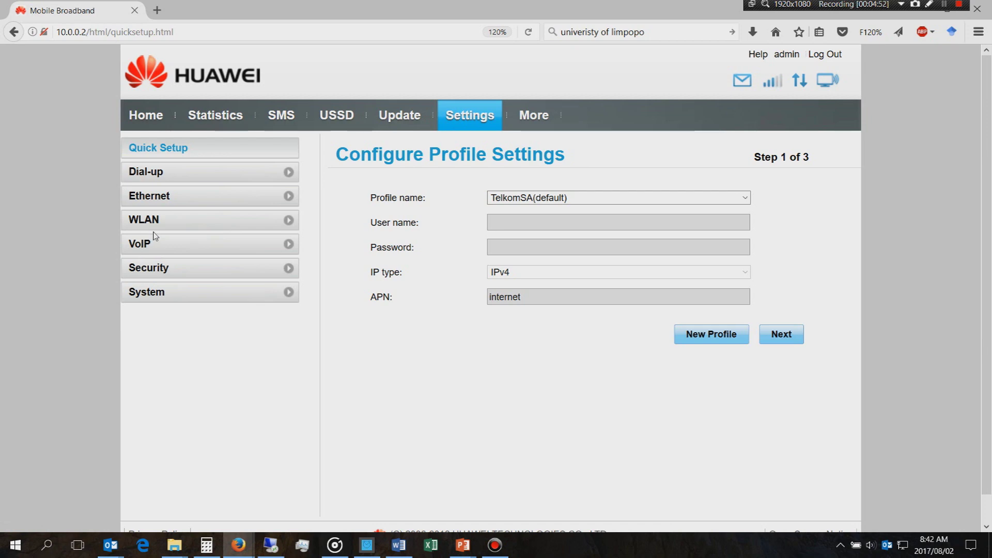
{"action": "left_click", "coordinate": [148, 274]}
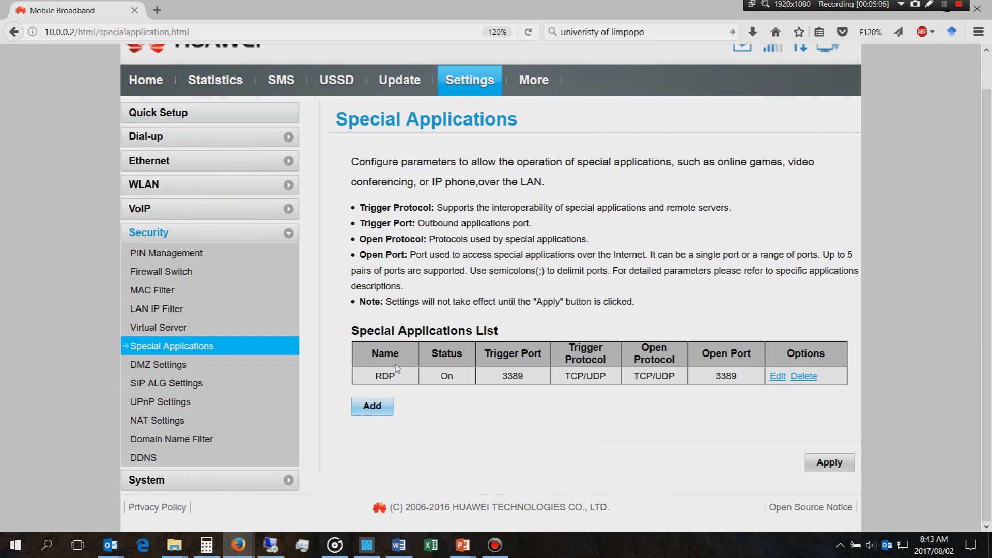
- Add a trial Special Applications row for port 3389, discard it, and open the Virtual Server list
{"action": "left_click", "coordinate": [371, 406]}
{"action": "left_click", "coordinate": [377, 394]}
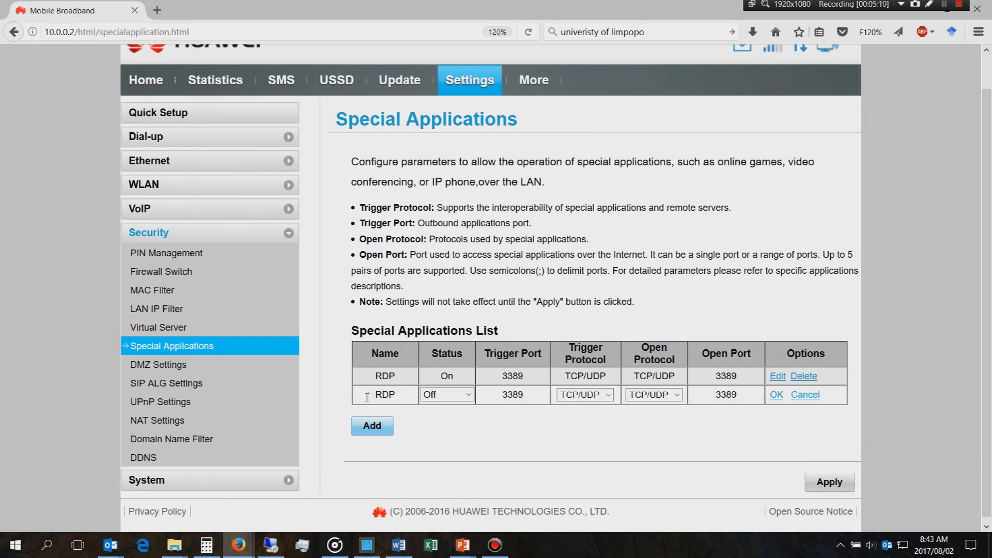
{"action": "double_click", "coordinate": [515, 373]}
{"action": "left_click_drag", "start_coordinate": [738, 377], "coordinate": [717, 377]}
{"action": "left_click", "coordinate": [806, 395]}
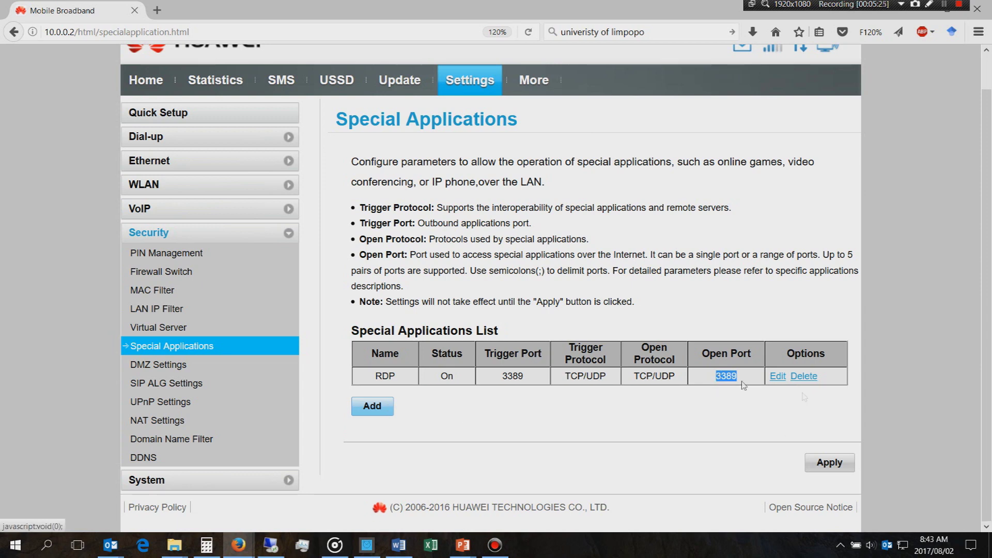
{"action": "left_click", "coordinate": [164, 332]}
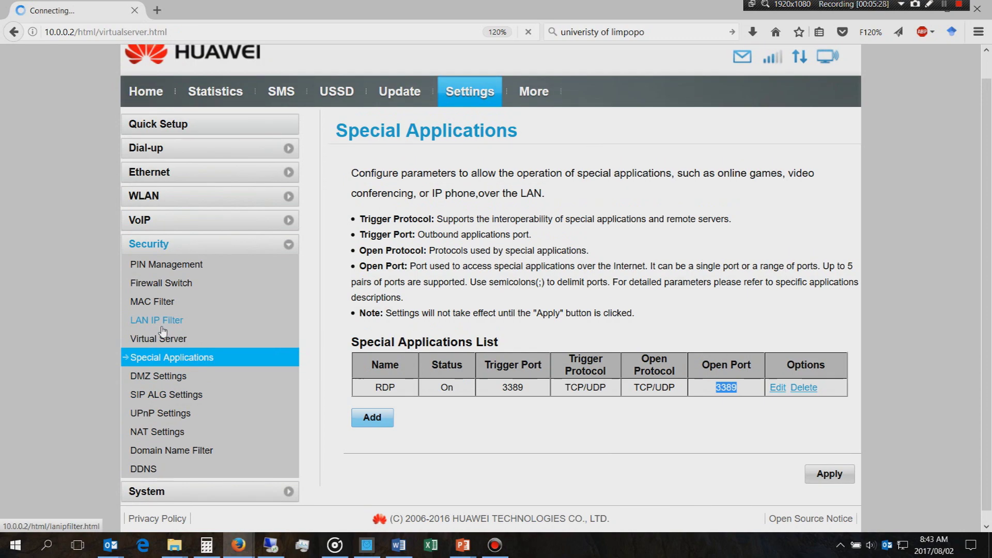
{"action": "scroll", "coordinate": [388, 363], "scroll_direction": "down", "scroll_amount": 1}
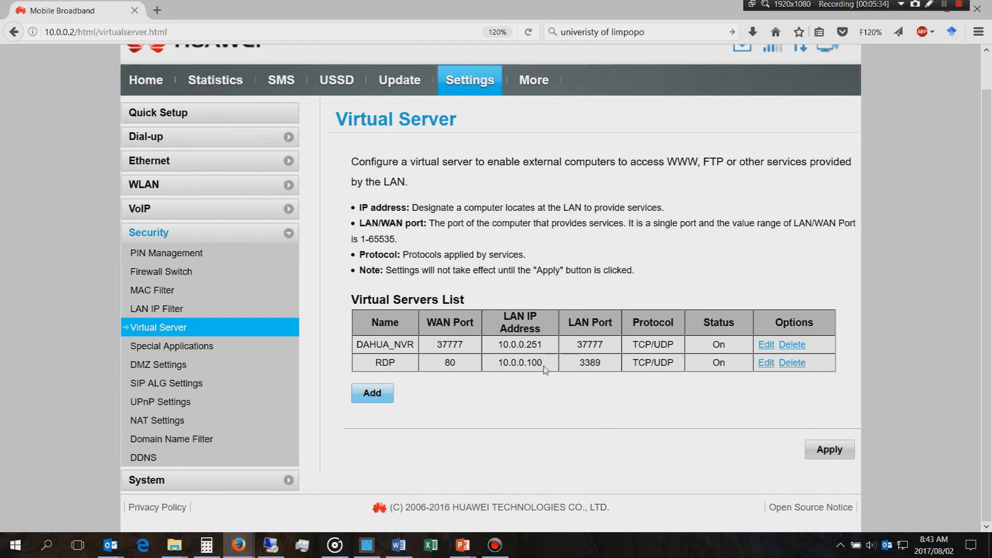
{"action": "left_click_drag", "start_coordinate": [540, 364], "coordinate": [491, 367]}
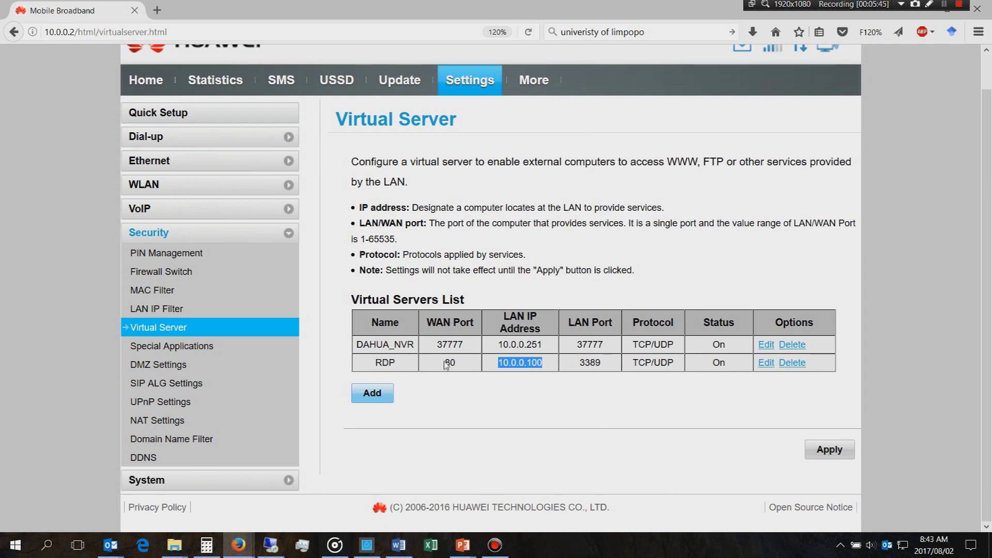
{"action": "left_click_drag", "start_coordinate": [445, 364], "coordinate": [464, 370]}
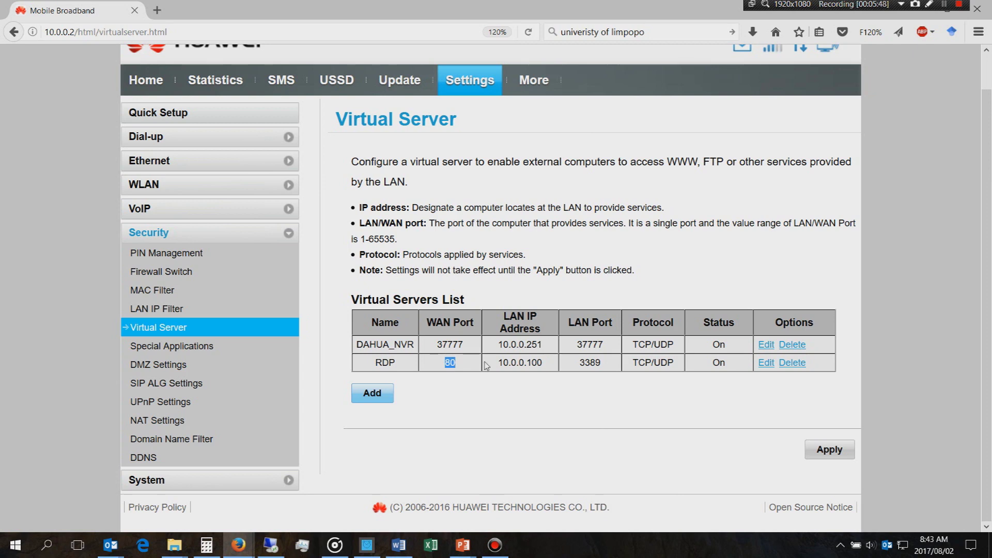
{"action": "left_click_drag", "start_coordinate": [497, 363], "coordinate": [549, 369]}
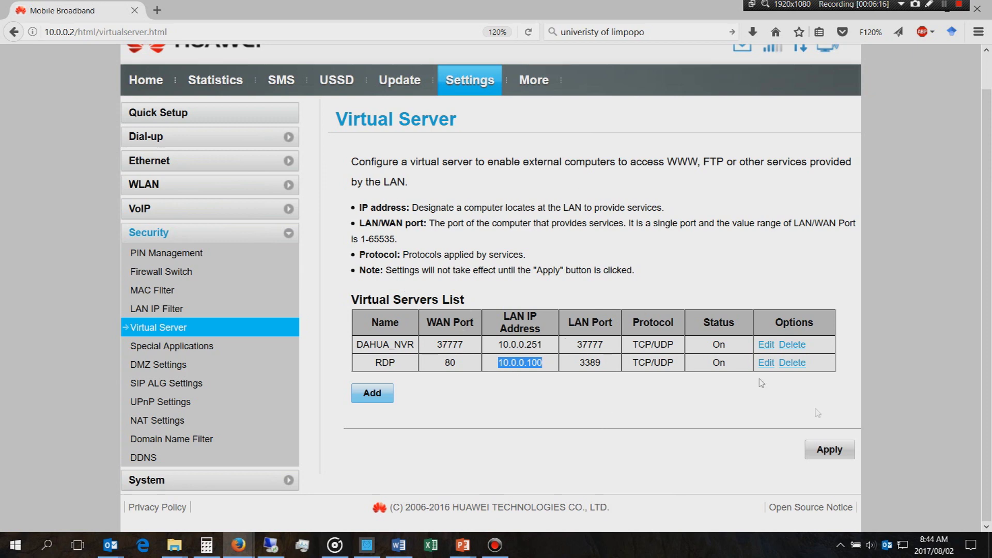
{"action": "right_click", "coordinate": [903, 545]}
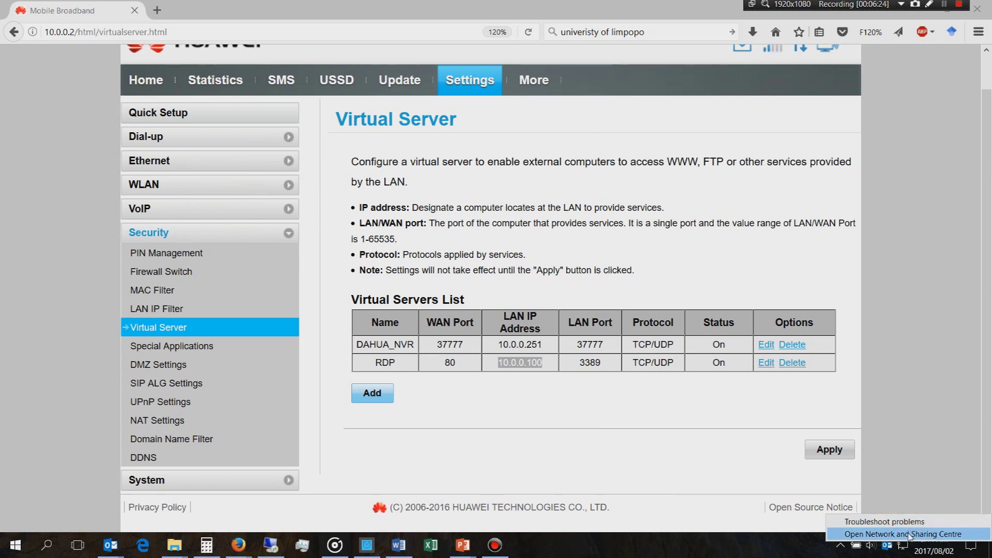
{"action": "left_click", "coordinate": [909, 535]}
{"action": "left_click", "coordinate": [531, 454]}
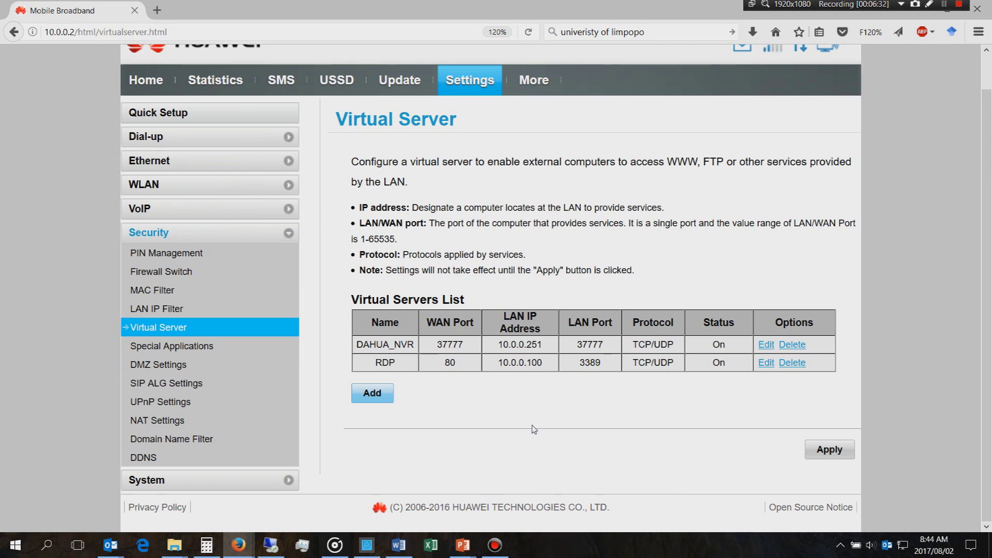
{"action": "left_click_drag", "start_coordinate": [543, 362], "coordinate": [499, 365]}
{"action": "left_click_drag", "start_coordinate": [614, 364], "coordinate": [579, 364]}
{"action": "left_click", "coordinate": [142, 366]}
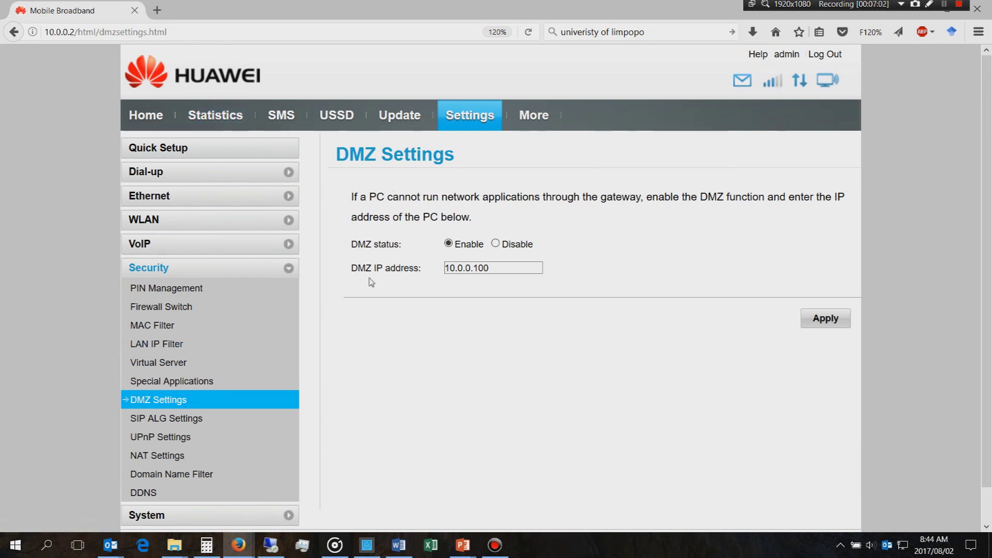
- Disable the DMZ, leaving 10.0.0.100 as its stored address, and apply the change
{"action": "left_click_drag", "start_coordinate": [509, 267], "coordinate": [437, 266]}
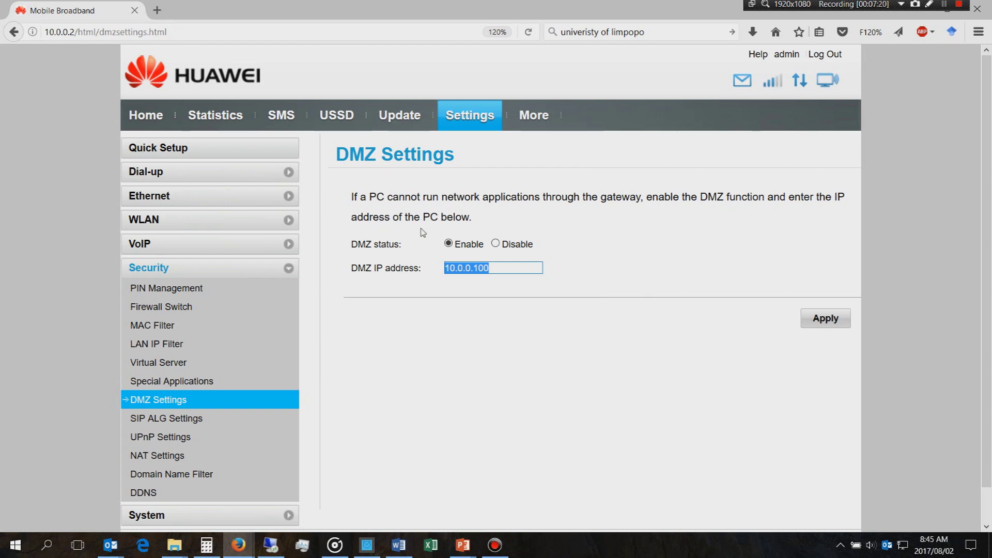
{"action": "left_click", "coordinate": [511, 269]}
{"action": "left_click_drag", "start_coordinate": [489, 268], "coordinate": [430, 269]}
{"action": "left_click", "coordinate": [496, 244]}
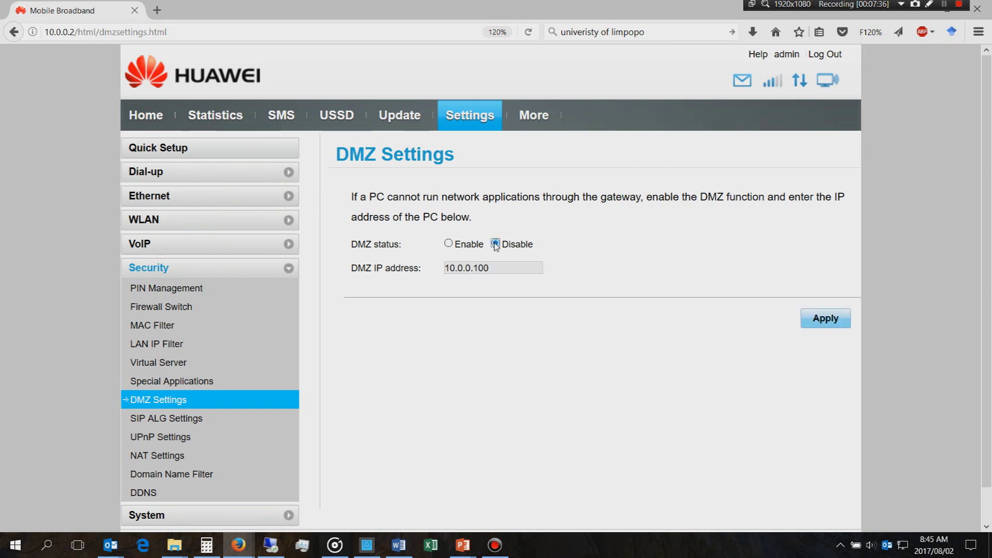
{"action": "left_click", "coordinate": [835, 320]}
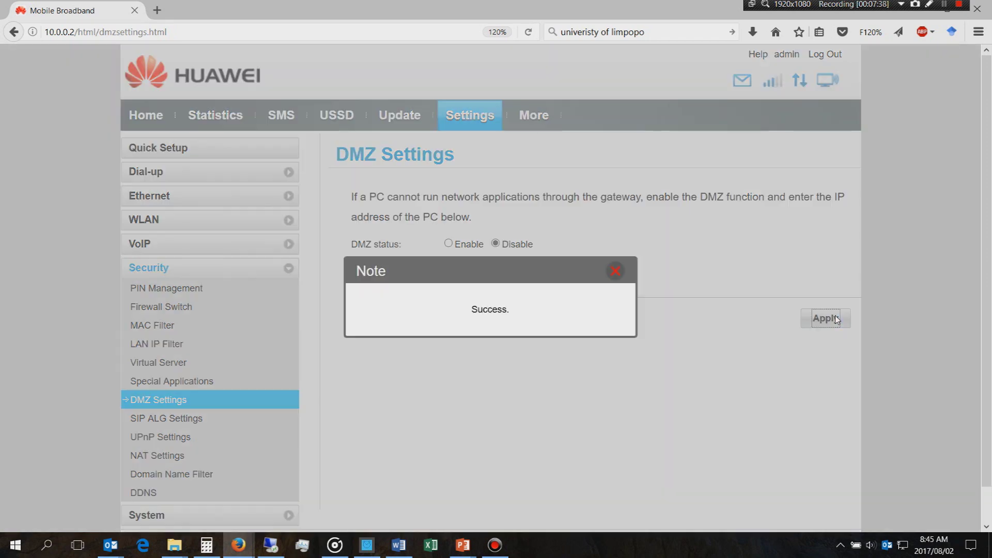
{"action": "left_click", "coordinate": [616, 272]}
{"action": "scroll", "coordinate": [519, 357], "scroll_direction": "down", "scroll_amount": 1}
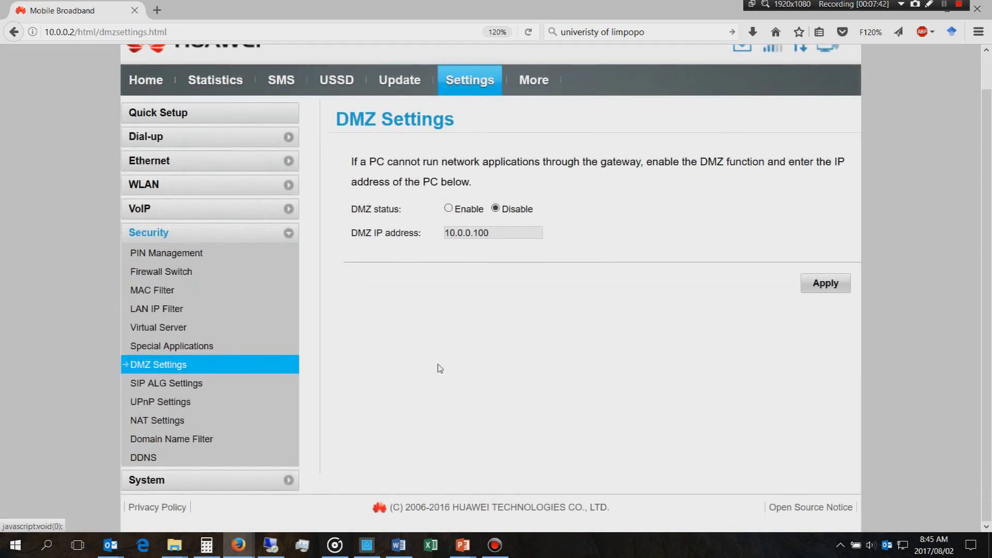
{"action": "scroll", "coordinate": [454, 377], "scroll_direction": "up", "scroll_amount": 1}
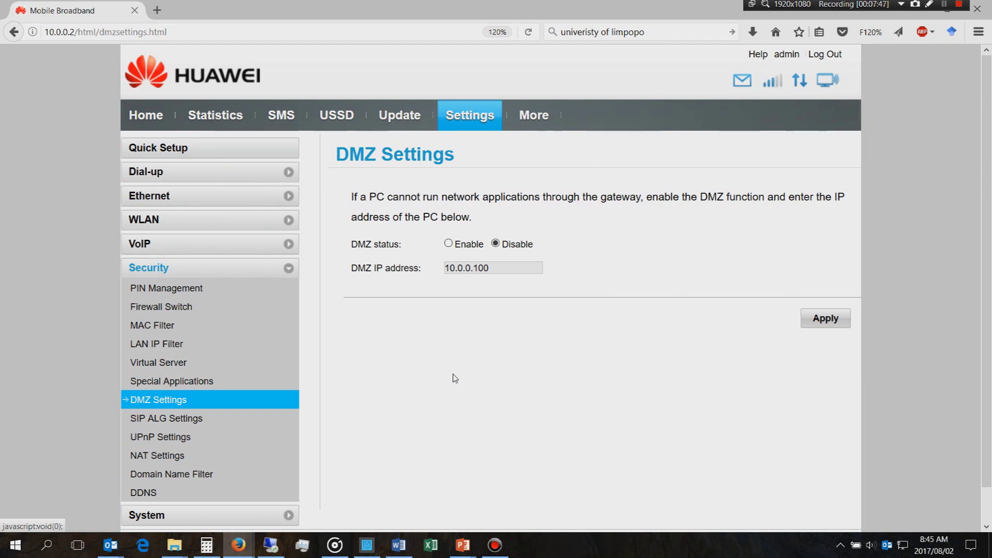
- Open the DDNS page under Security and scroll down to its empty list
{"action": "left_click", "coordinate": [155, 494]}
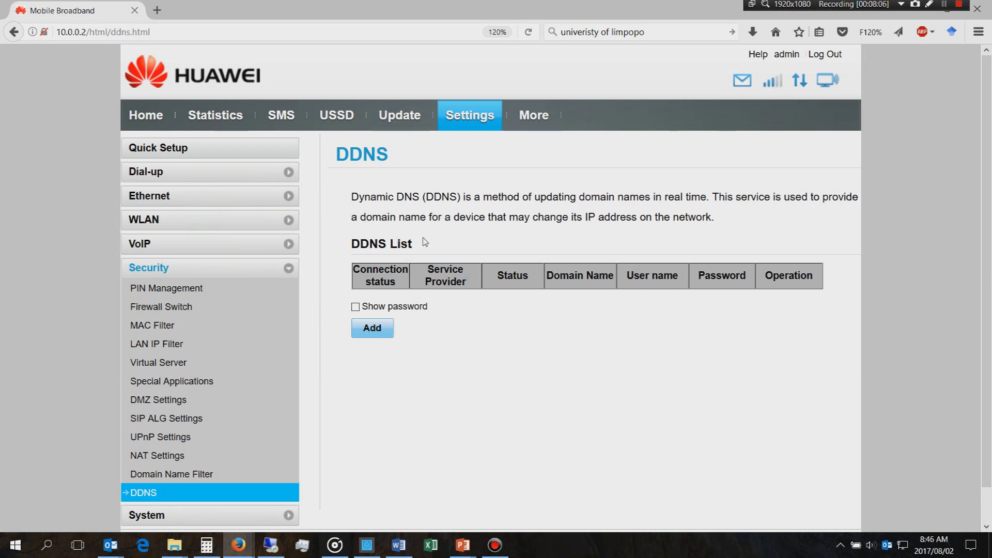
{"action": "scroll", "coordinate": [252, 418], "scroll_direction": "down", "scroll_amount": 1}
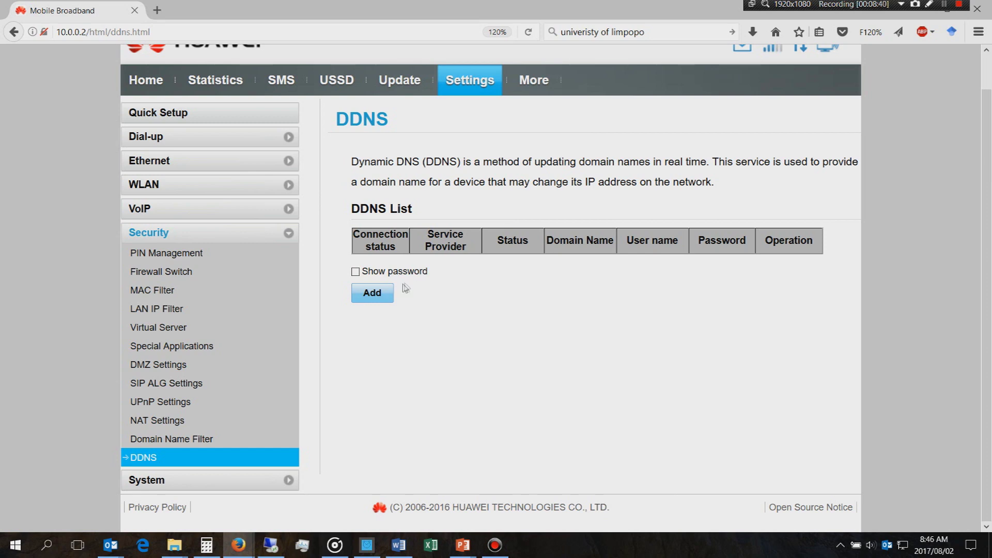
- Search Bing for 'noip' in a new tab and open the No-IP official site
{"action": "left_click", "coordinate": [158, 7]}
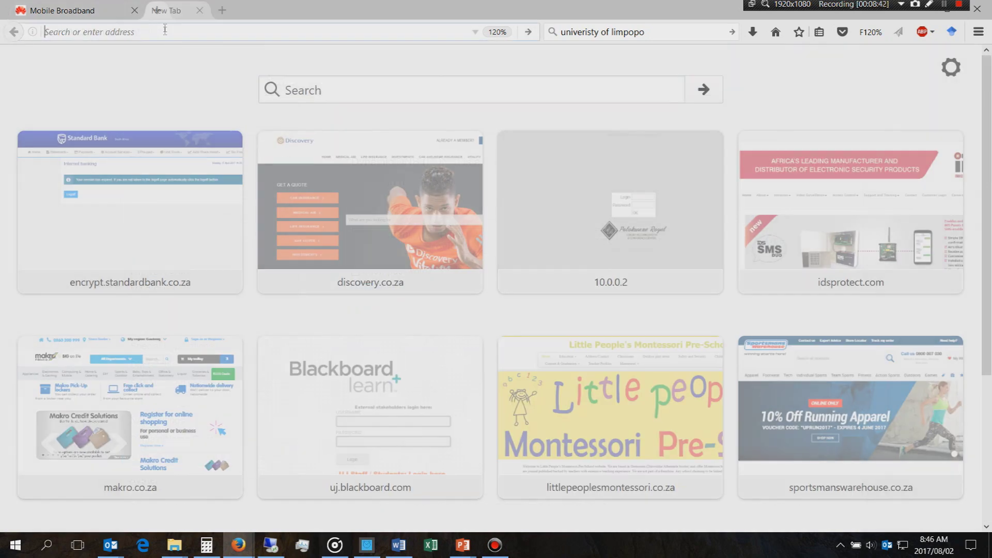
{"action": "type", "text": "noip"}
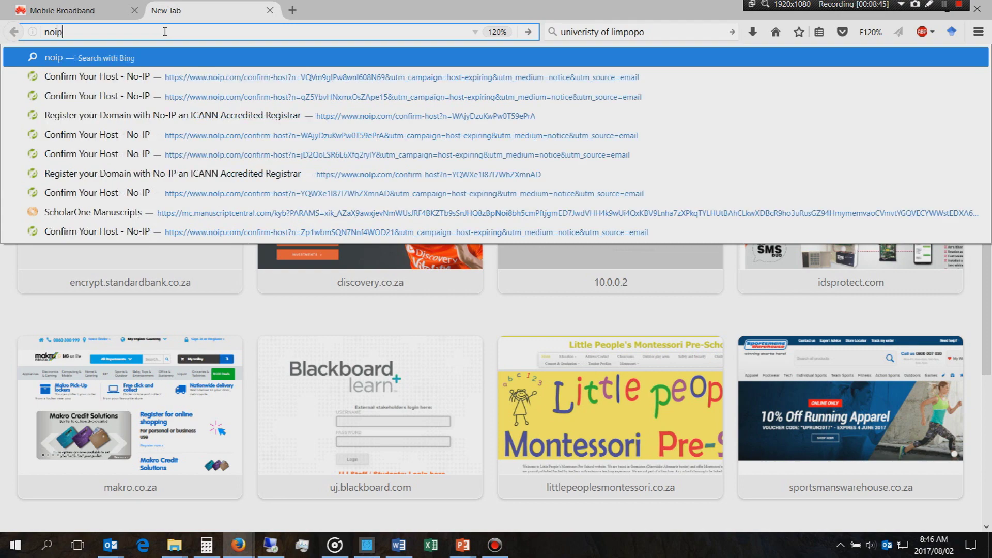
{"action": "left_click", "coordinate": [250, 58]}
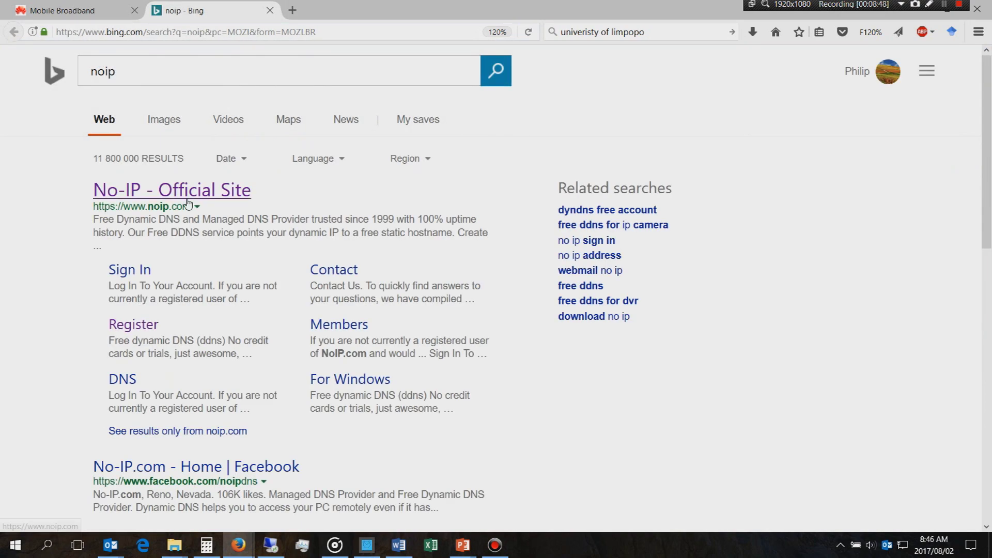
{"action": "left_click", "coordinate": [188, 201]}
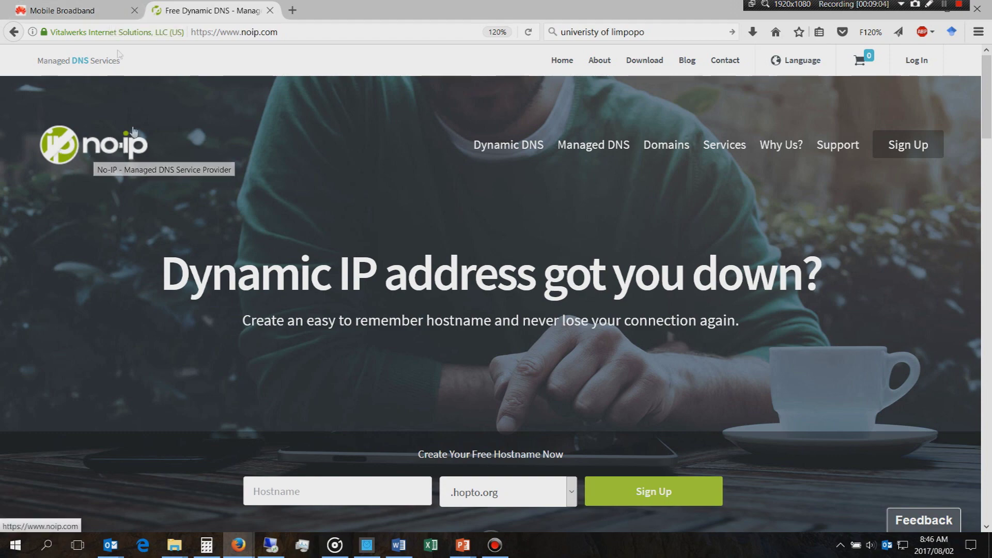
- Back on the router tab, add a new DDNS entry and open its provider choices
{"action": "left_click", "coordinate": [62, 10]}
{"action": "left_click", "coordinate": [371, 299]}
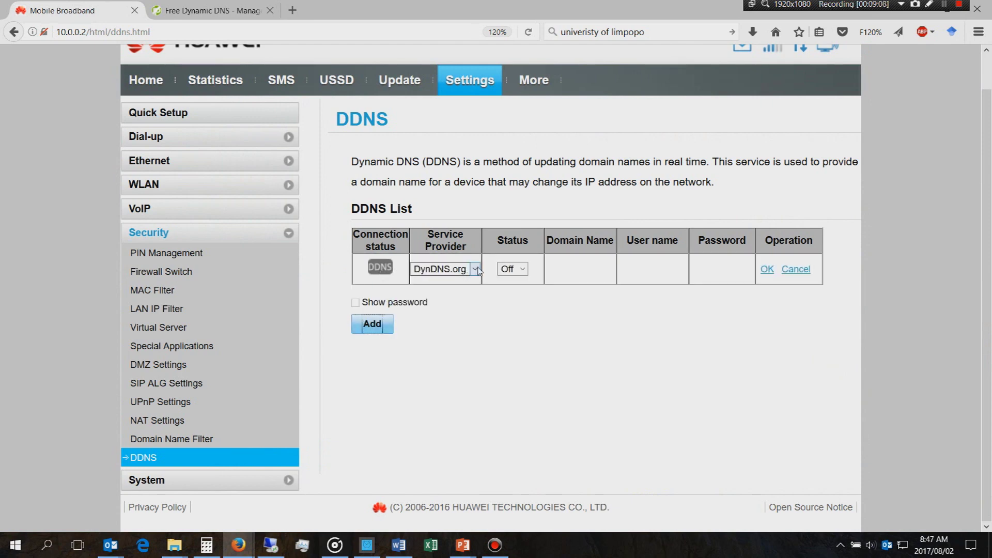
{"action": "left_click", "coordinate": [444, 270]}
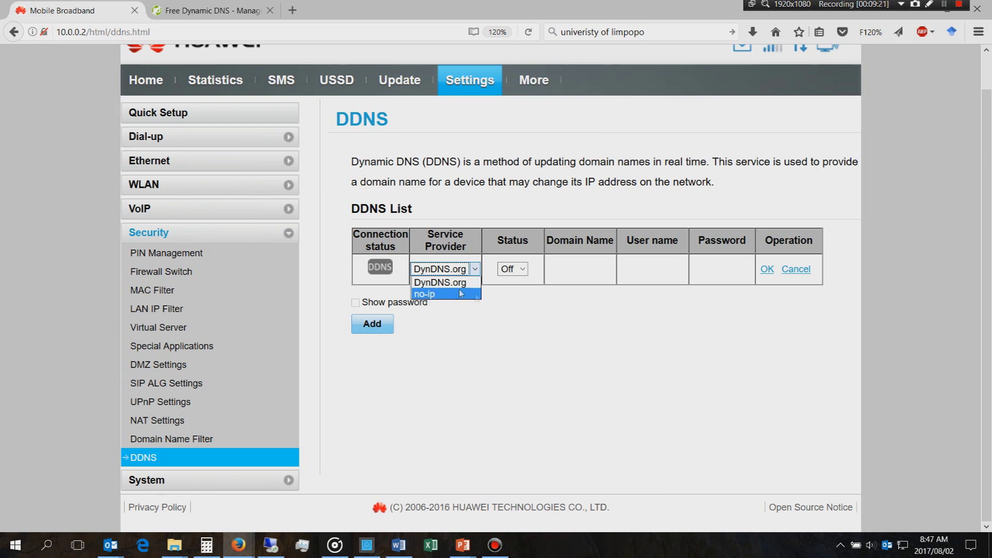
- Set the new DDNS entry to provider no-ip with status On, then visit the No-IP tab
{"action": "left_click", "coordinate": [442, 295]}
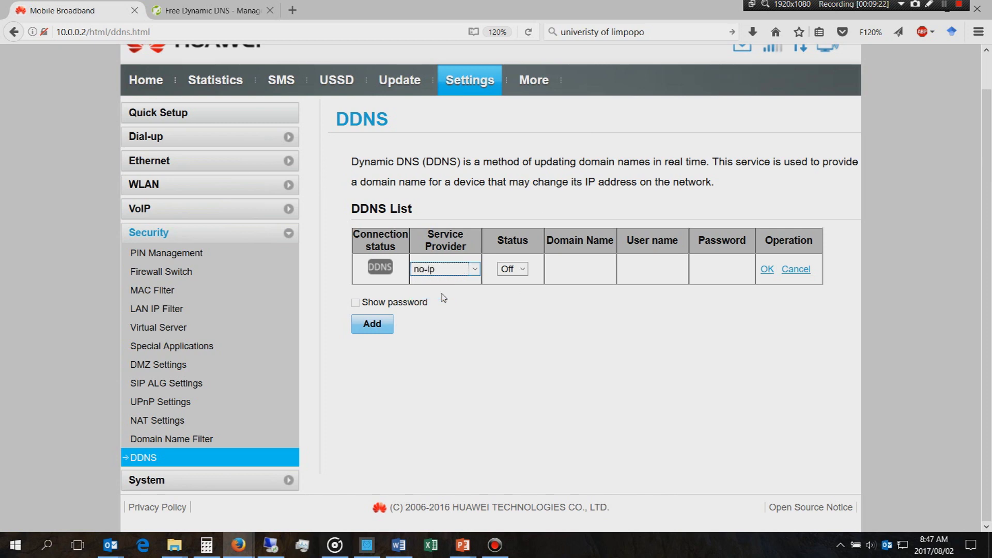
{"action": "left_click", "coordinate": [521, 270]}
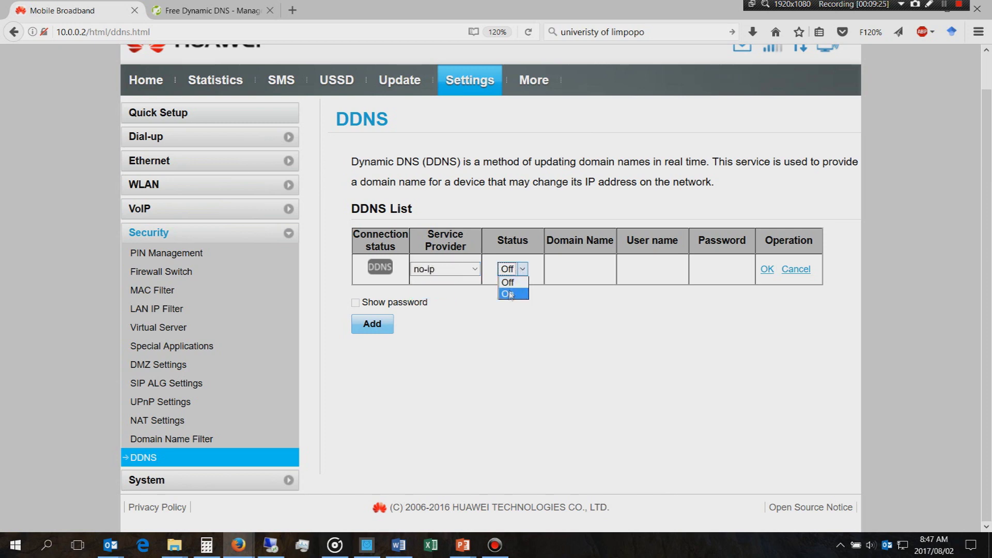
{"action": "left_click", "coordinate": [513, 295]}
{"action": "left_click", "coordinate": [563, 272]}
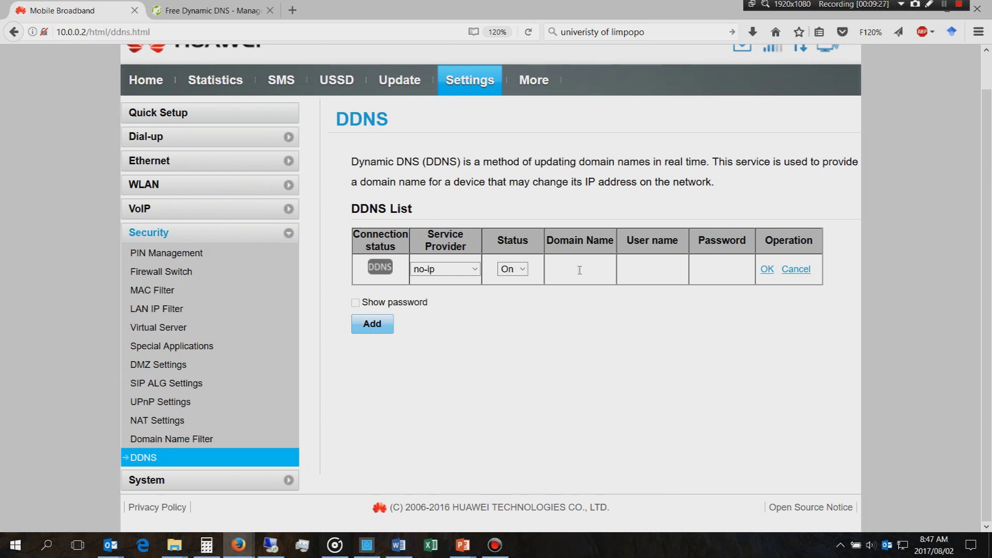
{"action": "left_click", "coordinate": [655, 270]}
{"action": "key", "text": "Tab"}
{"action": "left_click", "coordinate": [662, 268]}
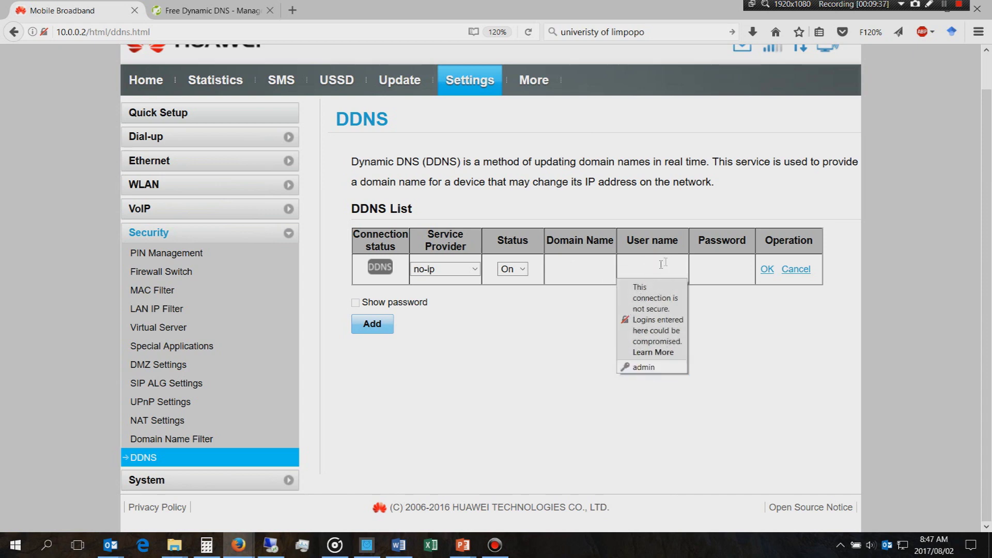
{"action": "left_click", "coordinate": [561, 269]}
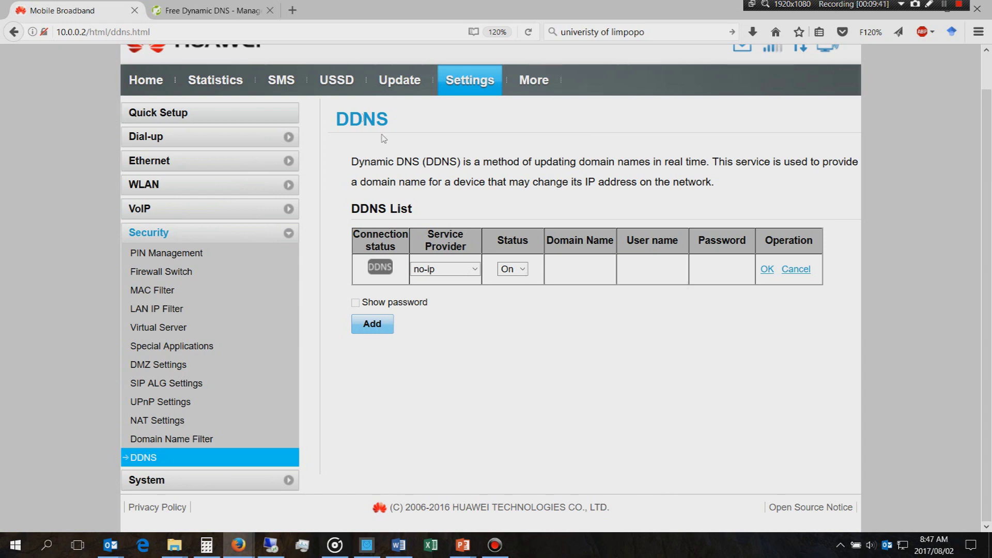
{"action": "left_click", "coordinate": [184, 11]}
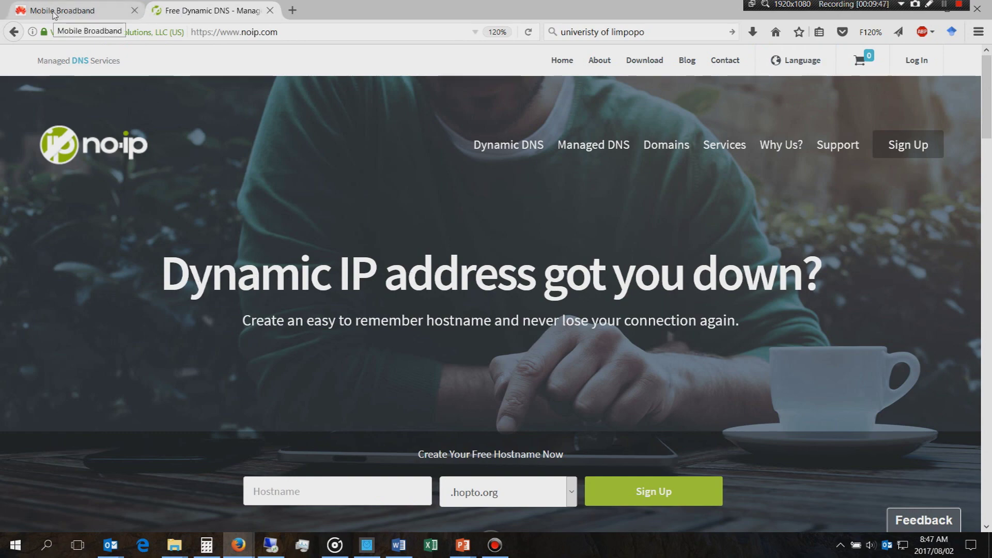
- Return to the router tab and click through the DDNS domain name and user name fields
{"action": "left_click", "coordinate": [54, 14]}
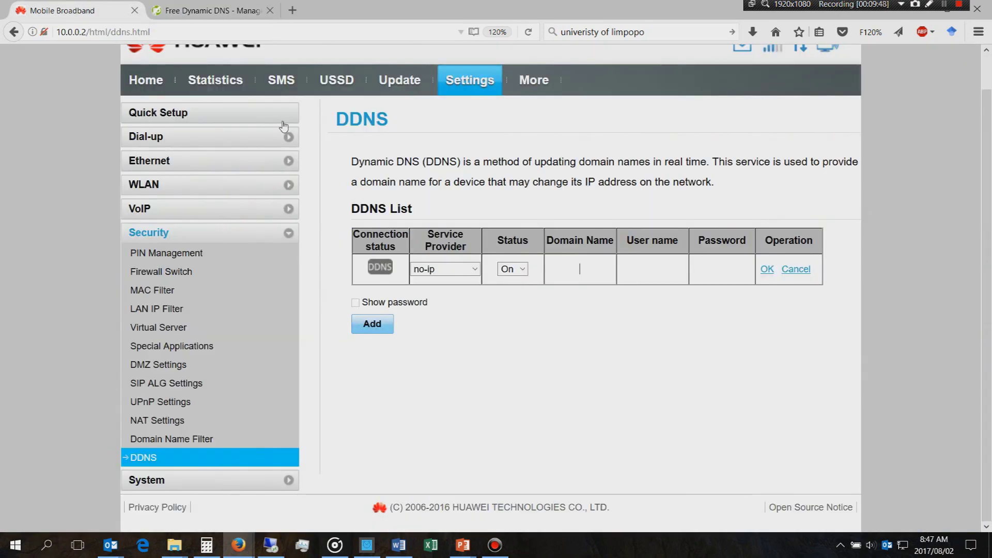
{"action": "left_click", "coordinate": [580, 268]}
{"action": "left_click", "coordinate": [642, 265]}
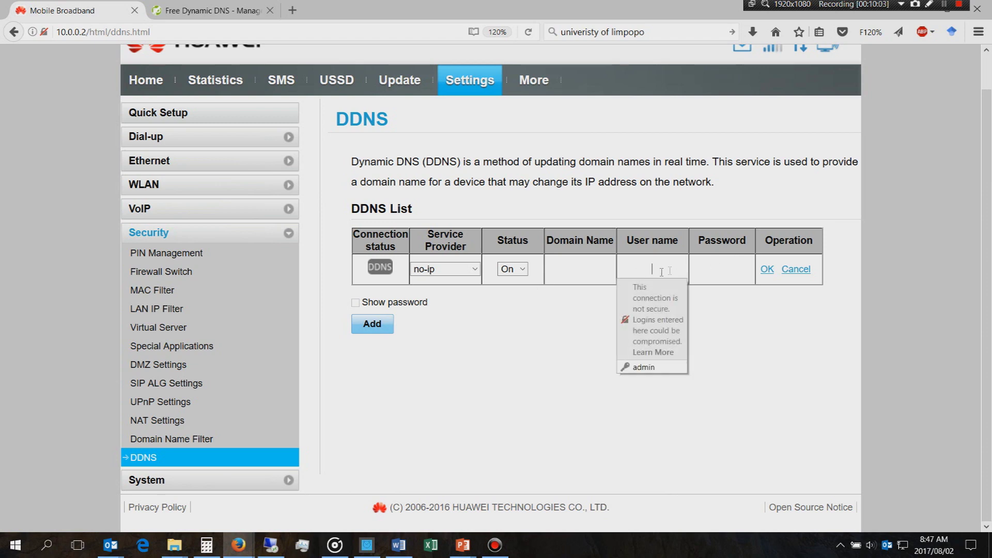
{"action": "left_click", "coordinate": [660, 270]}
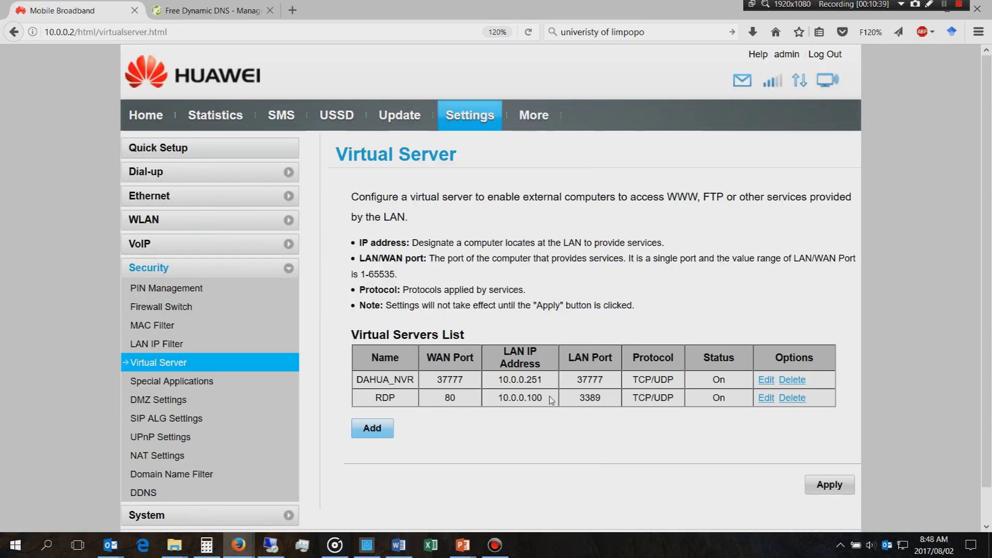
- Highlight the RDP rule's LAN IP, then return to the Special Applications page
{"action": "left_click_drag", "start_coordinate": [551, 400], "coordinate": [497, 408]}
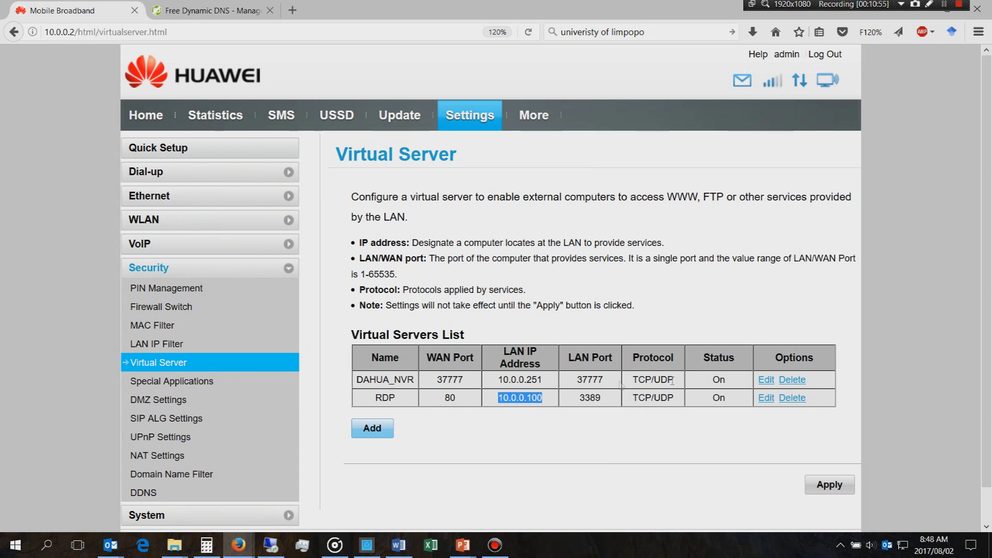
{"action": "left_click", "coordinate": [174, 383]}
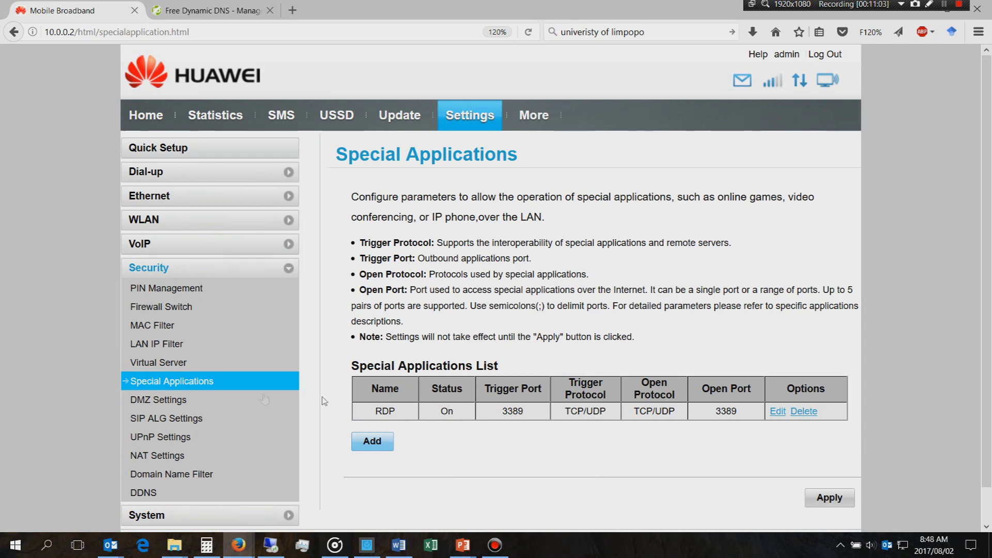
- Go to the DMZ Settings page from the Security sidebar
{"action": "left_click", "coordinate": [151, 399]}
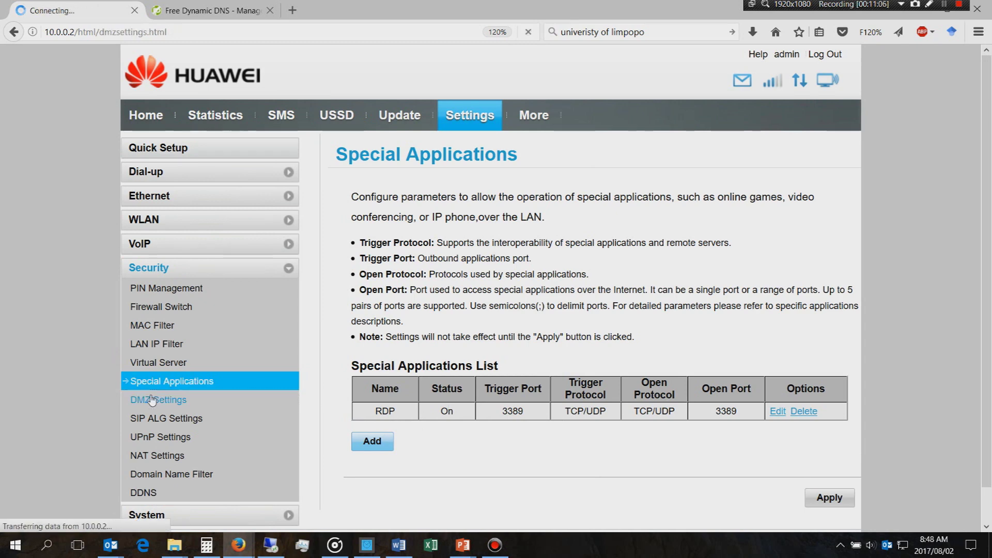